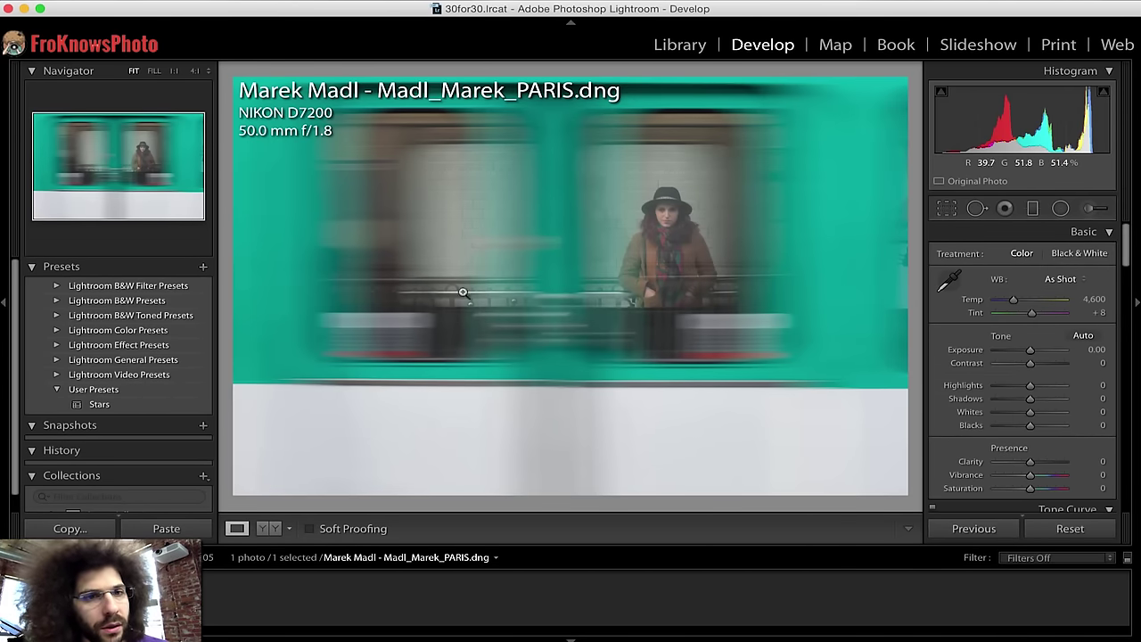
Step: Collapse the left Navigator and Presets panel to give the subway photo more room
{"action": "left_click", "coordinate": [2, 274]}
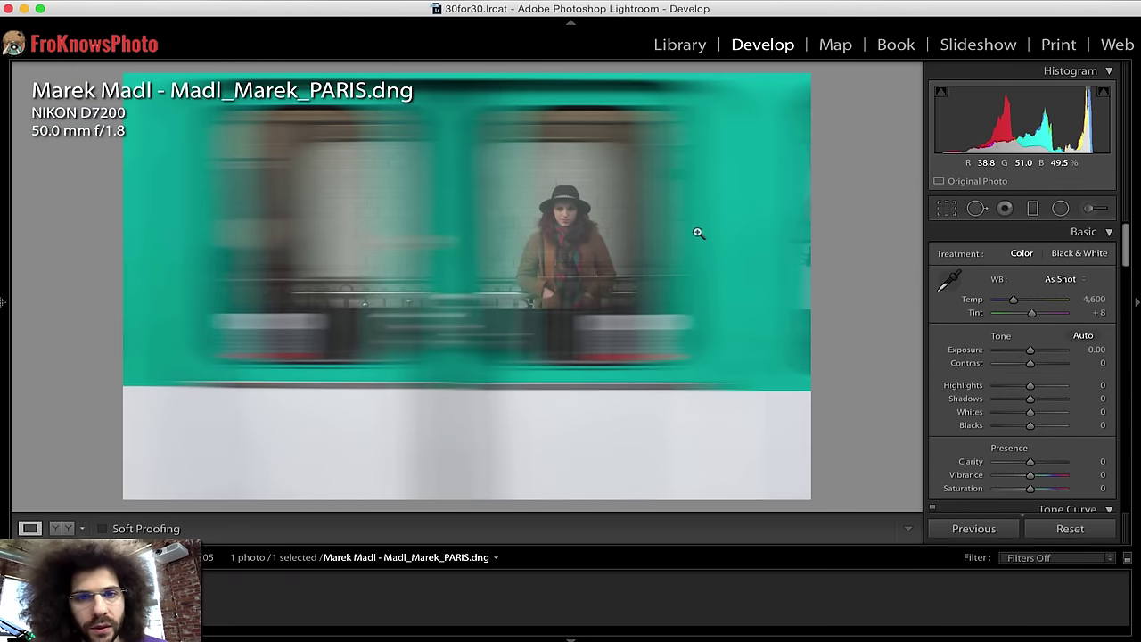
Step: Switch the info overlay to Info 2, showing 1/30 sec, f/4.5, ISO 100 and 50 mm
{"action": "left_click", "coordinate": [564, 209]}
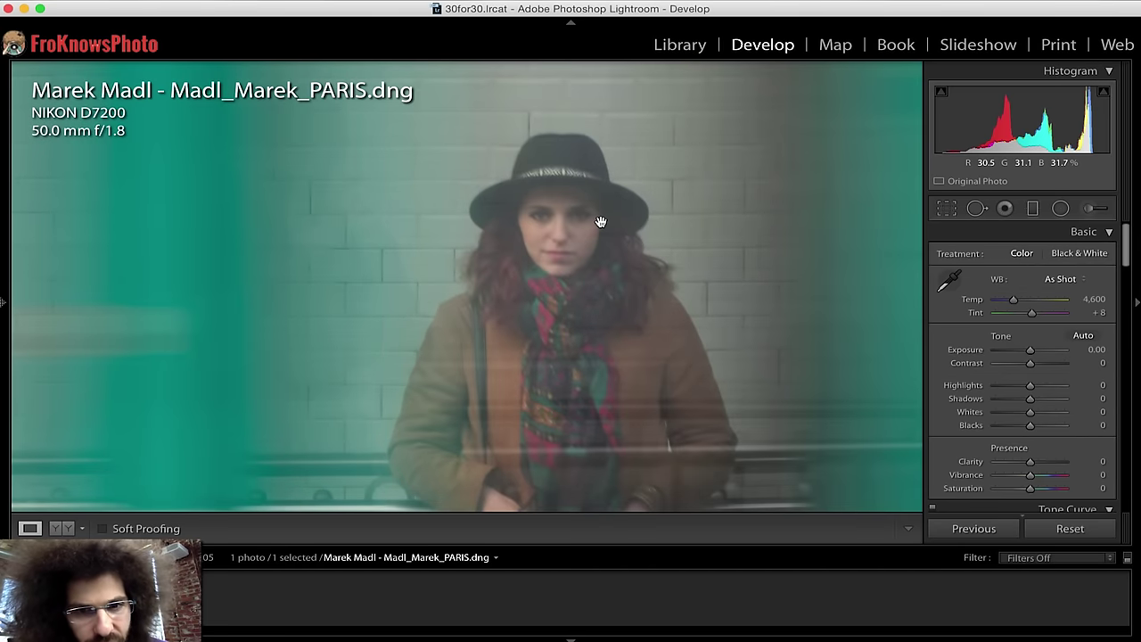
{"action": "left_click", "coordinate": [599, 222]}
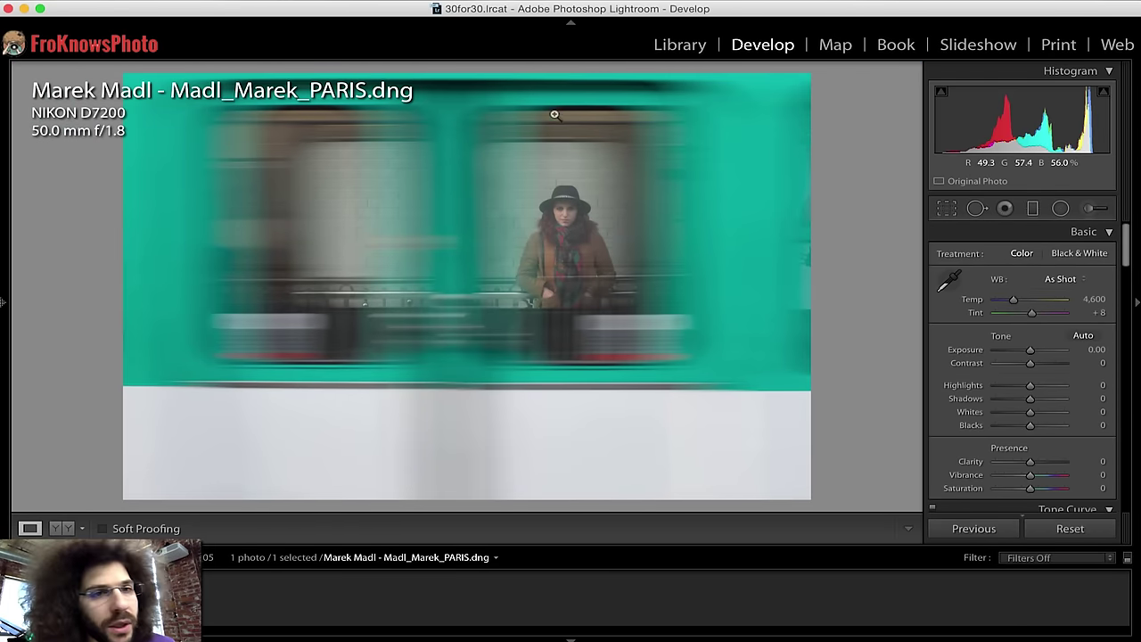
{"action": "left_click", "coordinate": [357, 2]}
{"action": "mouse_move", "coordinate": [396, 2]}
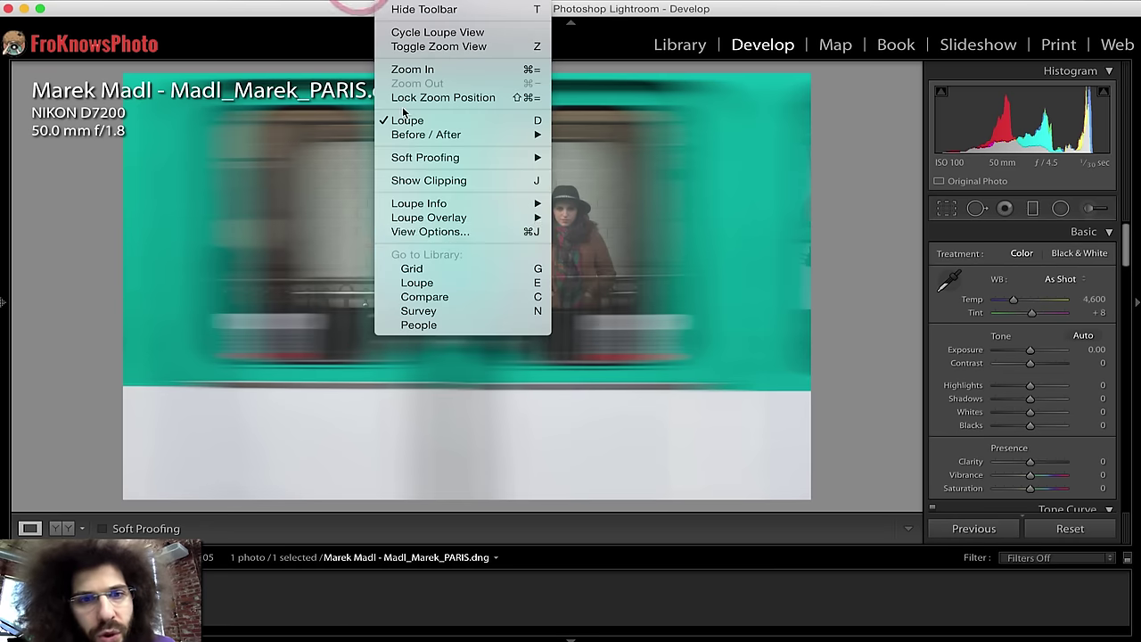
{"action": "left_click", "coordinate": [446, 232]}
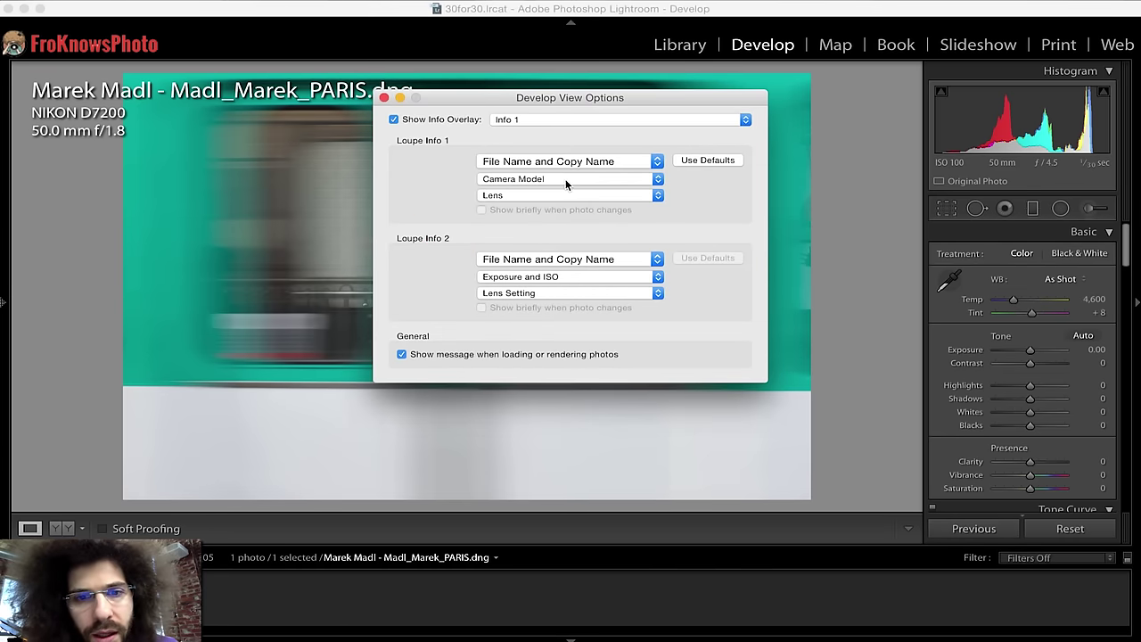
{"action": "left_click", "coordinate": [383, 97]}
{"action": "key", "text": "i"}
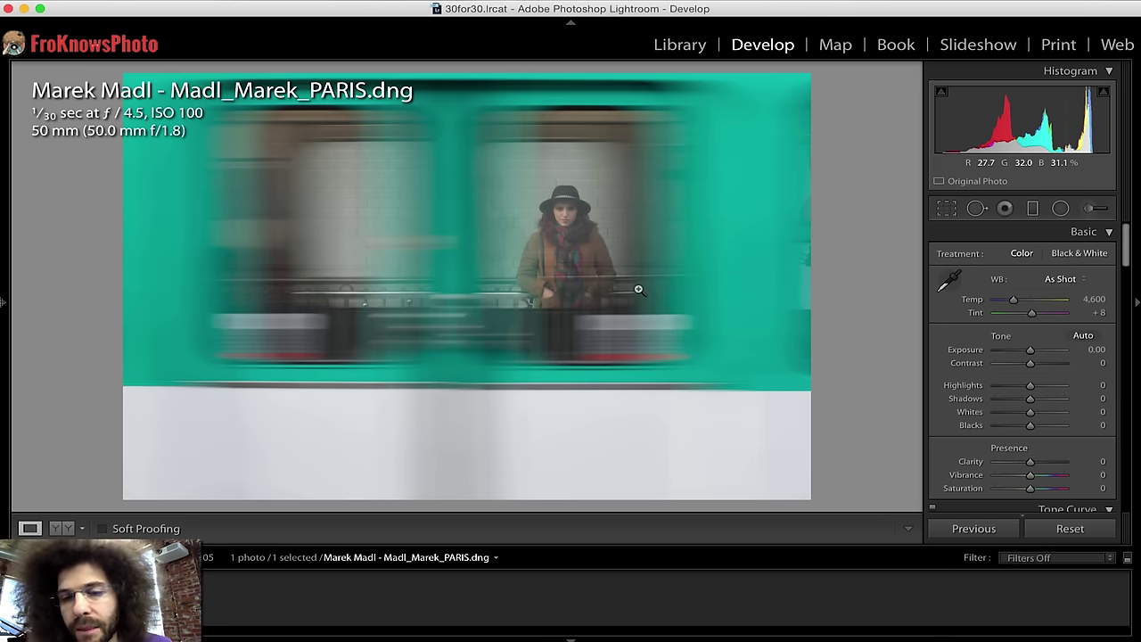
{"action": "left_click", "coordinate": [568, 197]}
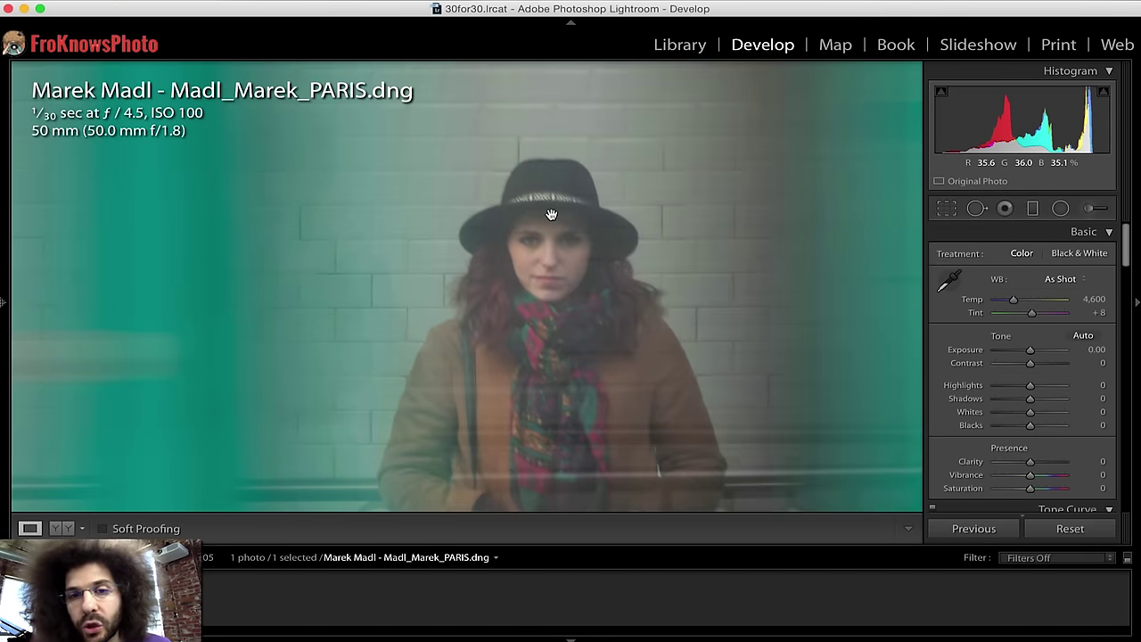
Step: Raise the portrait's Contrast to +100
{"action": "left_click", "coordinate": [550, 215]}
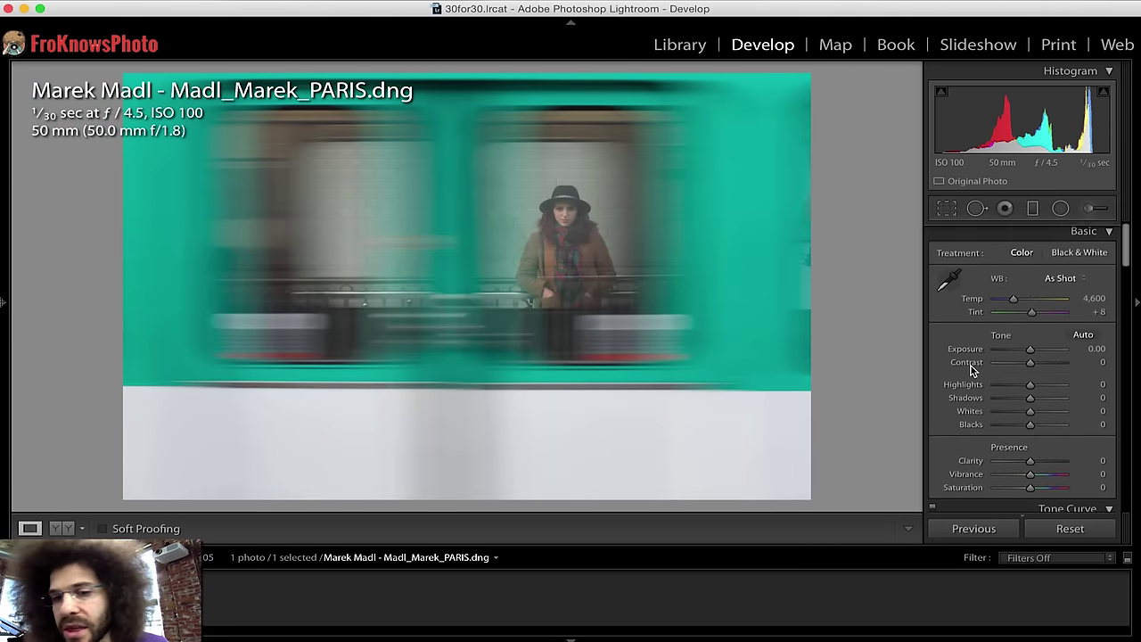
{"action": "scroll", "coordinate": [971, 367], "scroll_direction": "down", "scroll_amount": 1}
{"action": "scroll", "coordinate": [971, 368], "scroll_direction": "down", "scroll_amount": 2}
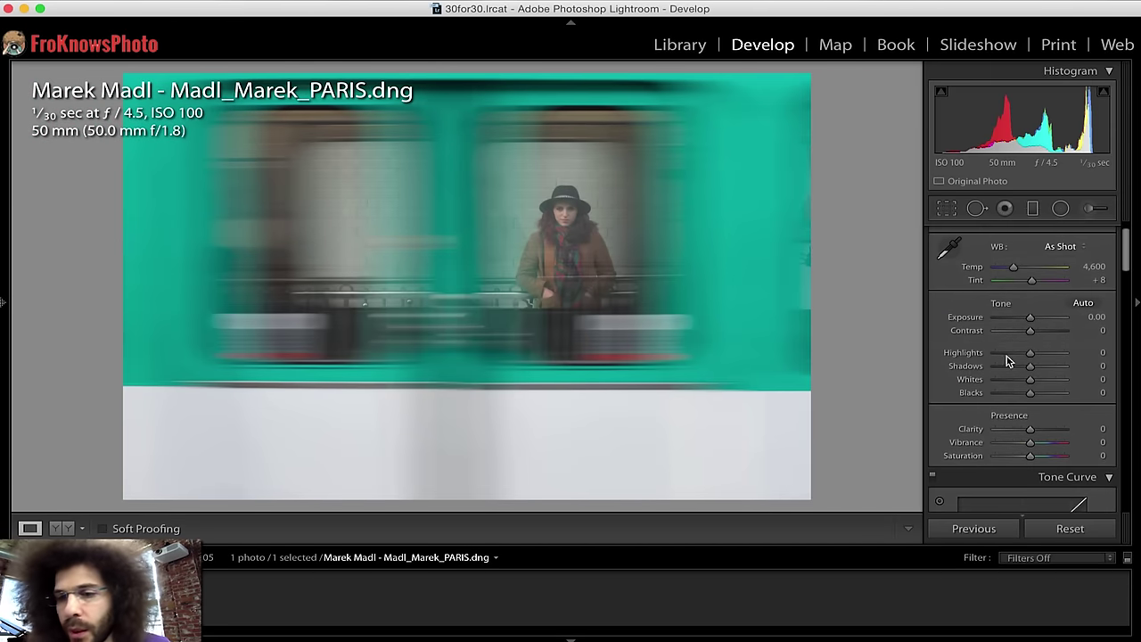
{"action": "left_click_drag", "start_coordinate": [1057, 331], "coordinate": [1065, 332]}
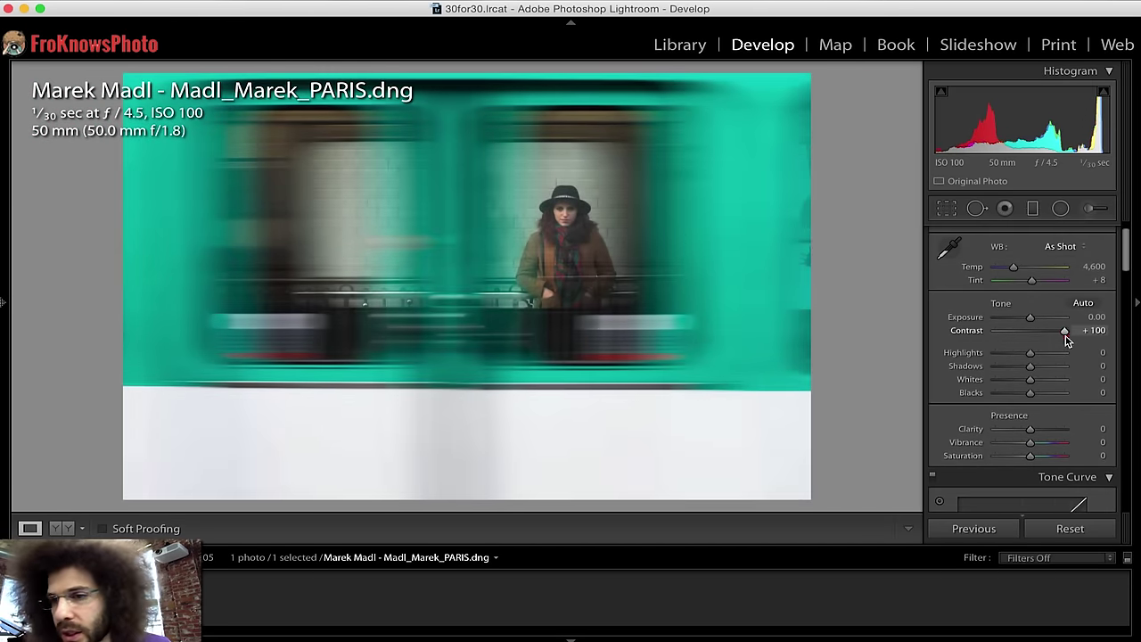
{"action": "scroll", "coordinate": [1061, 339], "scroll_direction": "down", "scroll_amount": 10}
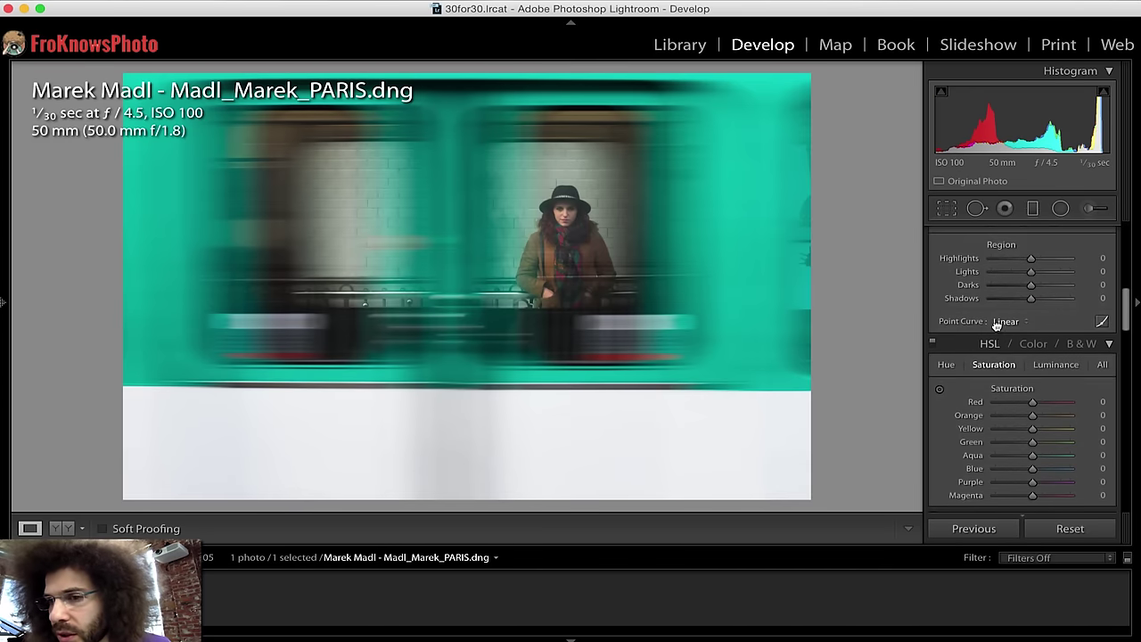
Step: Try the Strong Contrast point curve, then set the point curve back to Linear
{"action": "left_click", "coordinate": [1007, 321]}
{"action": "left_click", "coordinate": [1007, 340]}
{"action": "scroll", "coordinate": [998, 337], "scroll_direction": "up", "scroll_amount": 10}
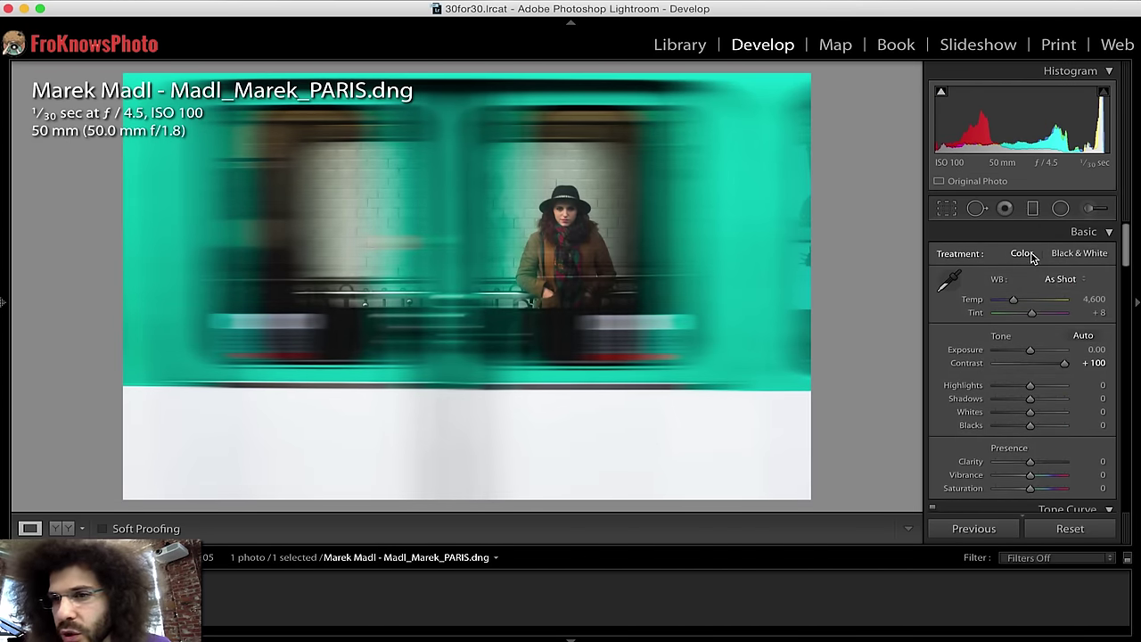
{"action": "scroll", "coordinate": [1037, 282], "scroll_direction": "down", "scroll_amount": 8}
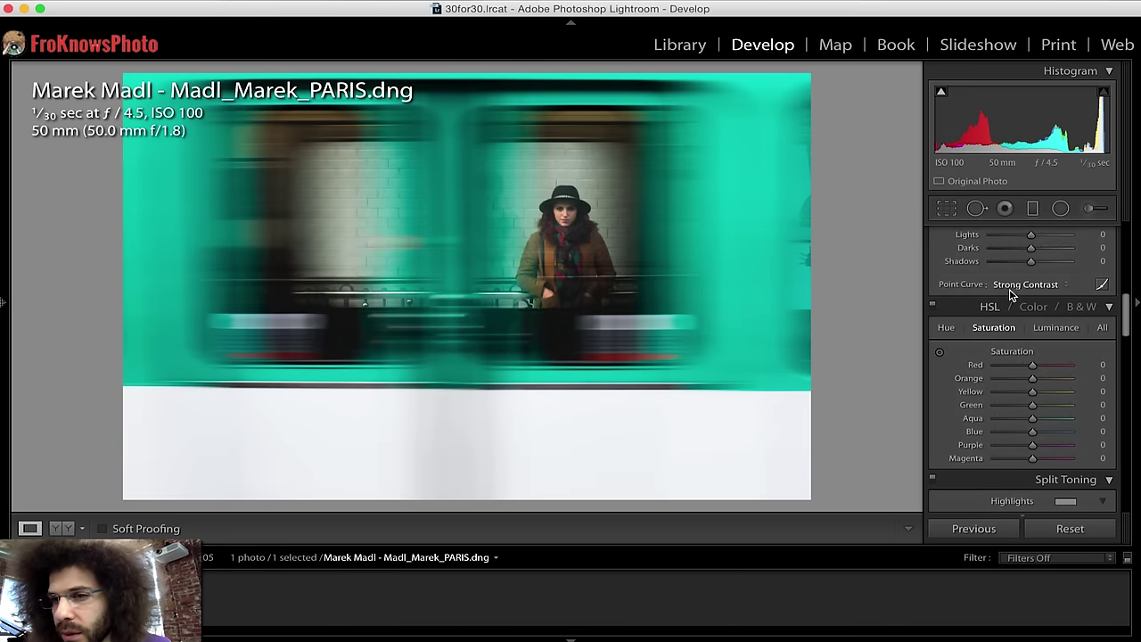
{"action": "left_click", "coordinate": [1010, 282]}
{"action": "left_click", "coordinate": [1013, 261]}
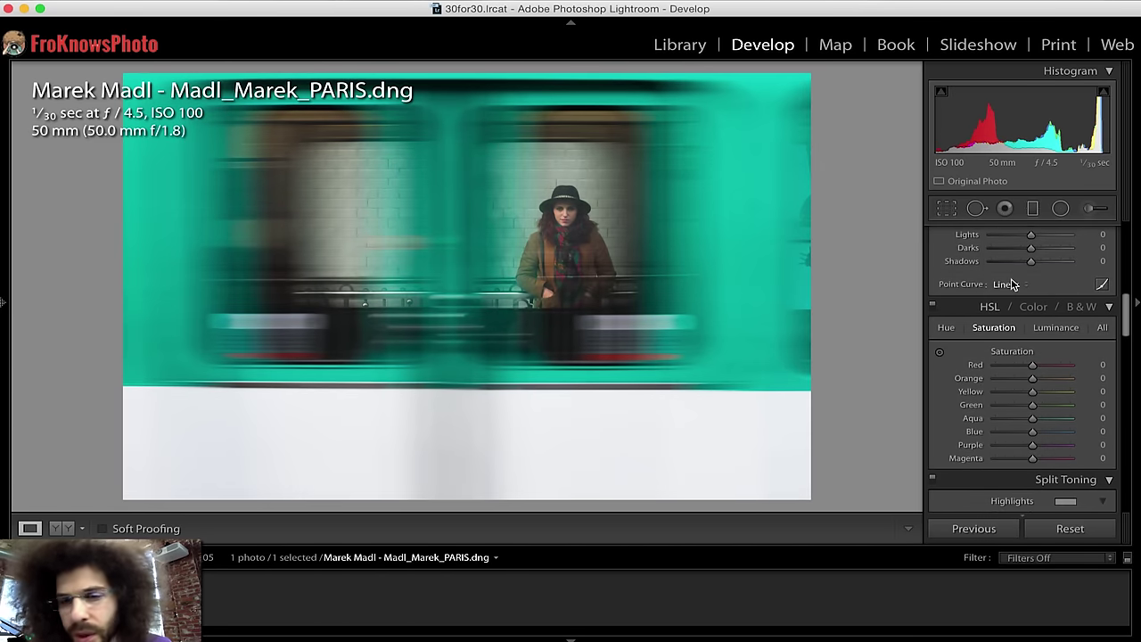
{"action": "left_click", "coordinate": [1007, 285]}
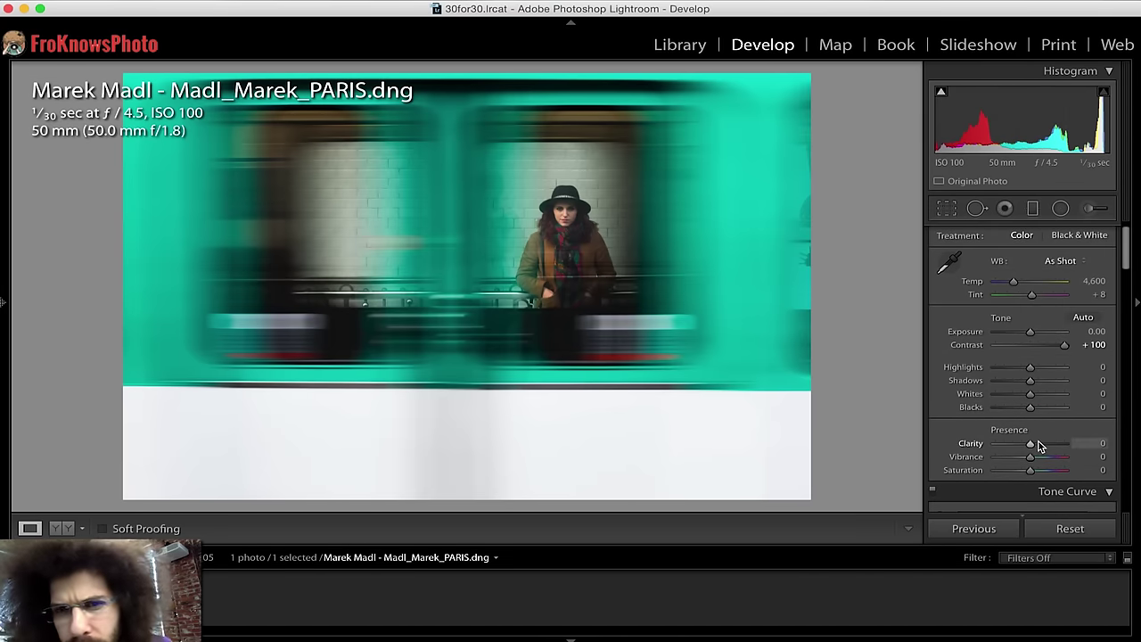
Step: Set Clarity to +24 after checking detail at full size, then begin cropping
{"action": "left_click_drag", "start_coordinate": [1039, 445], "coordinate": [1040, 445]}
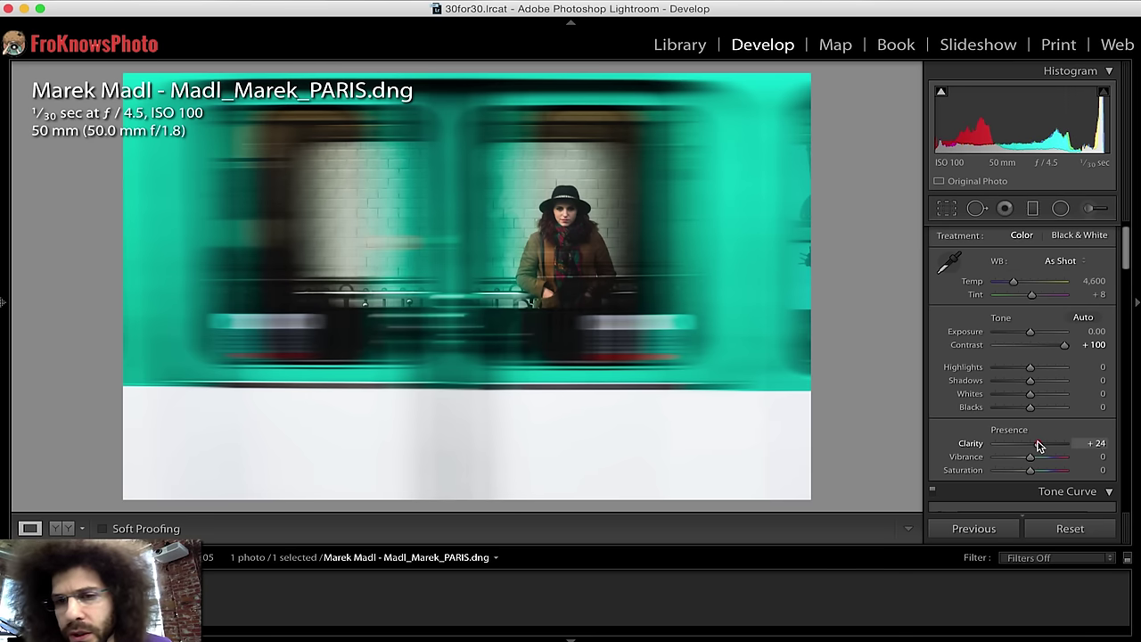
{"action": "left_click", "coordinate": [557, 416]}
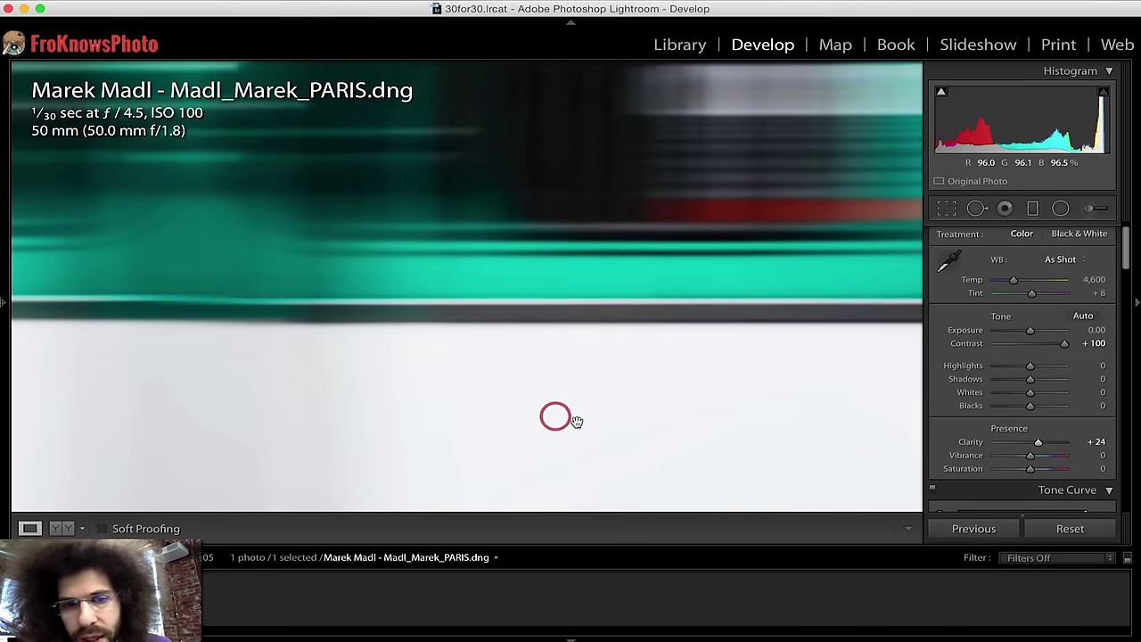
{"action": "left_click", "coordinate": [407, 247]}
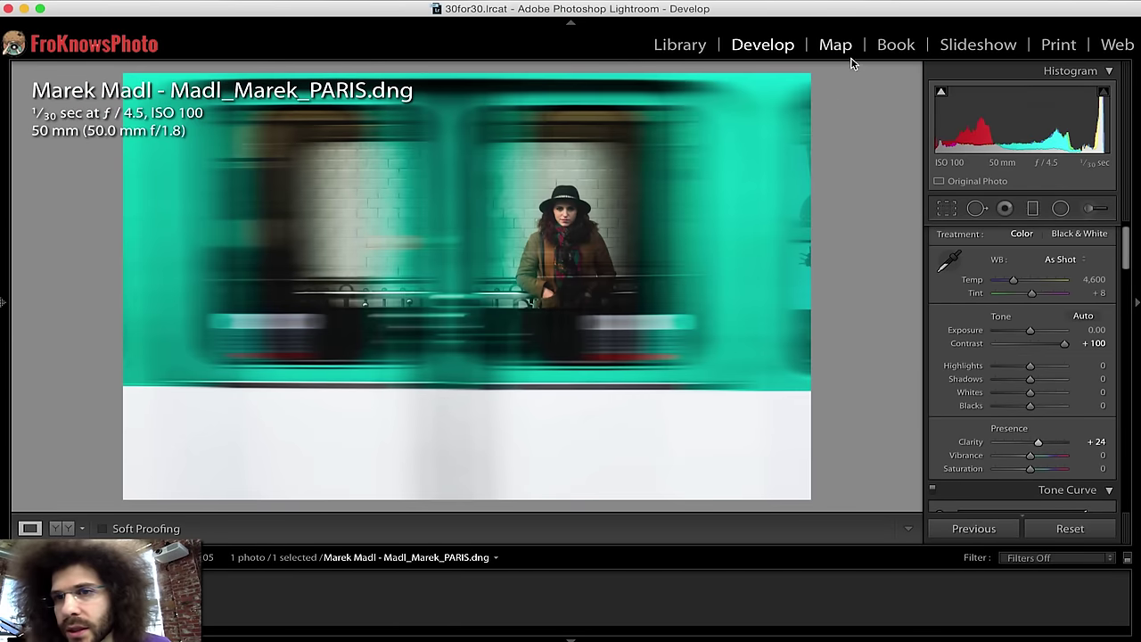
{"action": "left_click", "coordinate": [946, 209]}
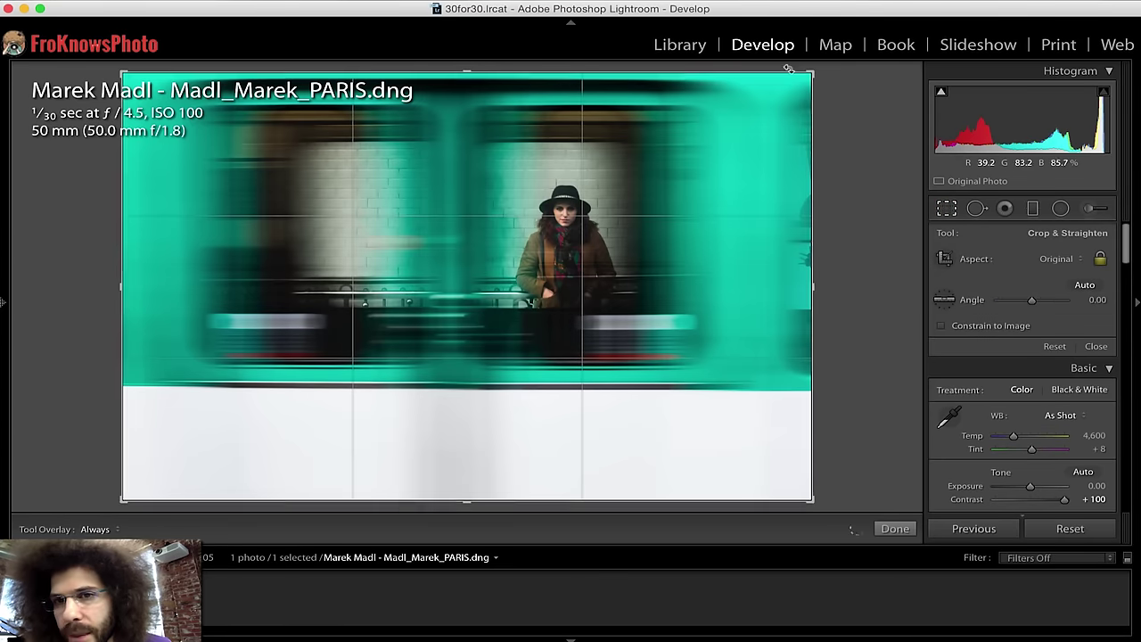
Step: Trim the crop inward and lock it to the Original aspect ratio
{"action": "left_click_drag", "start_coordinate": [809, 489], "coordinate": [725, 436]}
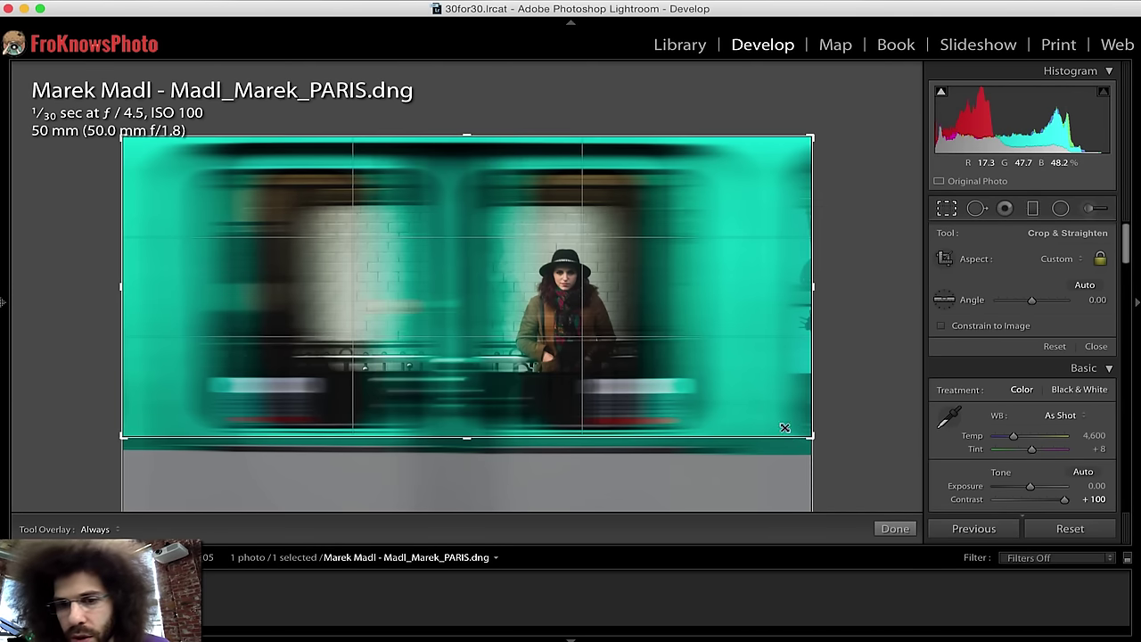
{"action": "left_click_drag", "start_coordinate": [809, 435], "coordinate": [750, 393]}
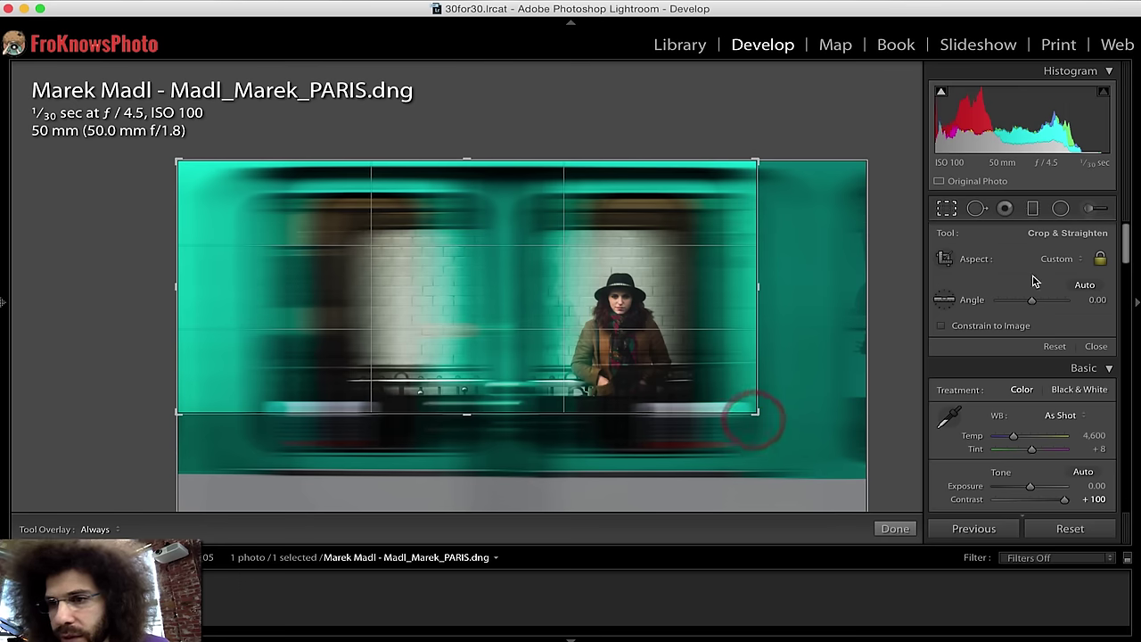
{"action": "left_click", "coordinate": [1098, 258]}
{"action": "left_click", "coordinate": [1068, 261]}
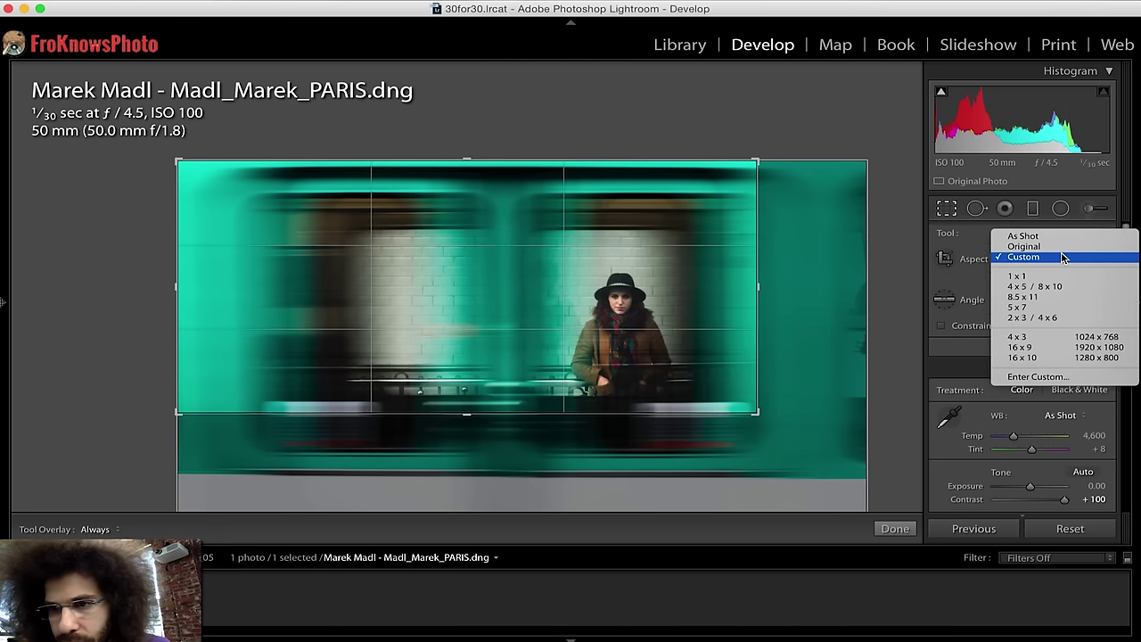
{"action": "left_click", "coordinate": [1060, 246]}
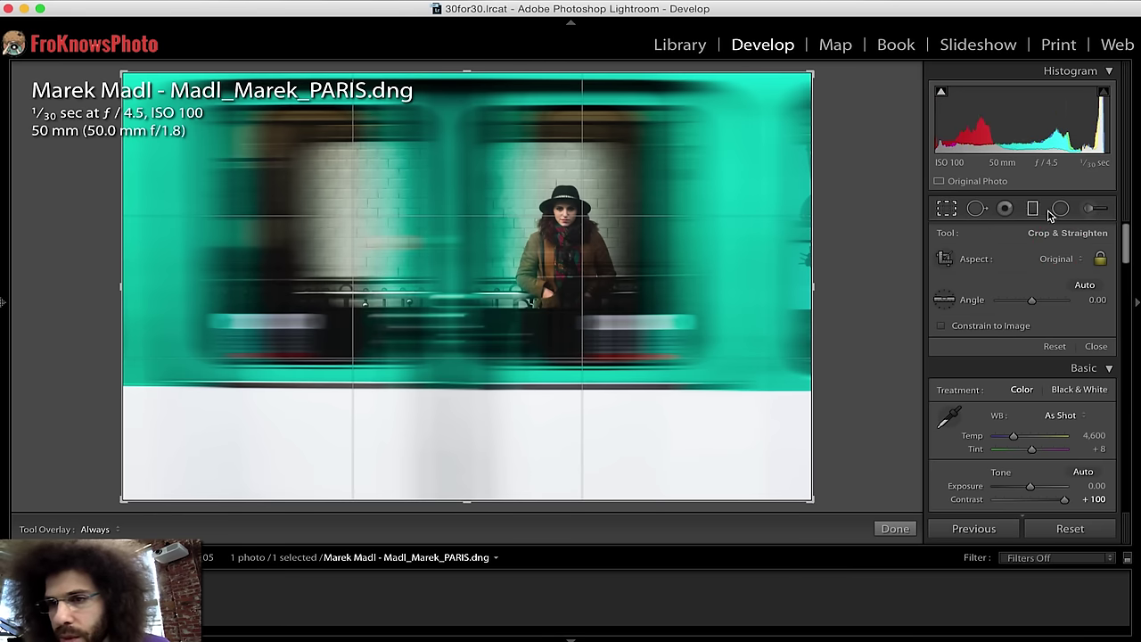
{"action": "left_click", "coordinate": [1100, 259]}
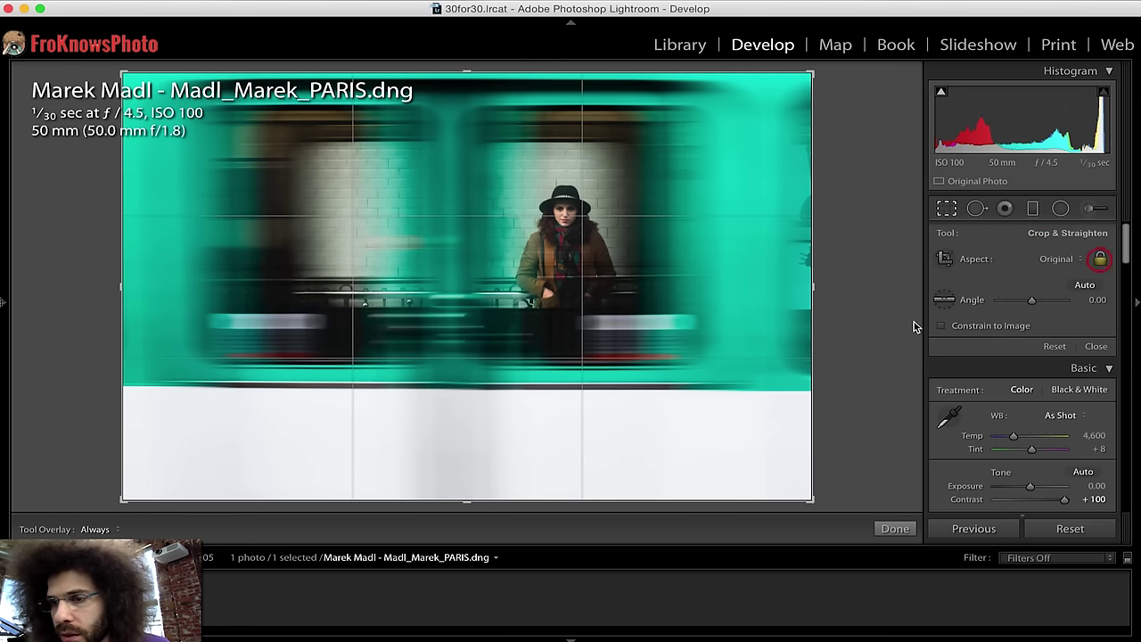
Step: Tighten the crop around the woman, place her right of center, apply, then undo the last tweak
{"action": "left_click_drag", "start_coordinate": [808, 497], "coordinate": [742, 436]}
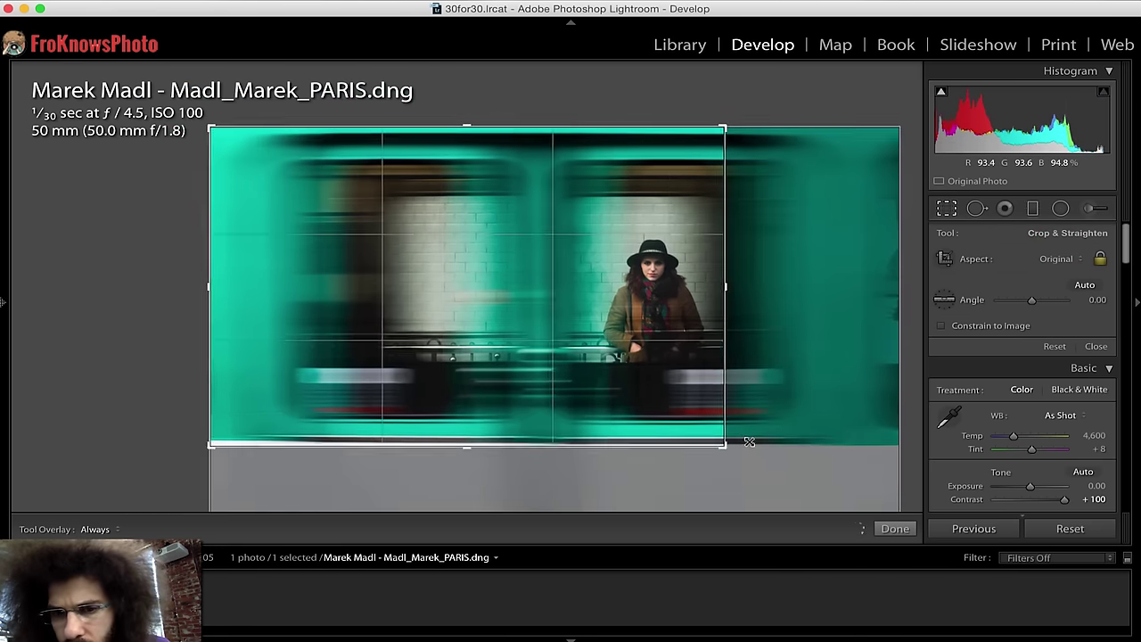
{"action": "left_click_drag", "start_coordinate": [653, 391], "coordinate": [581, 386]}
{"action": "left_click_drag", "start_coordinate": [711, 439], "coordinate": [714, 440]}
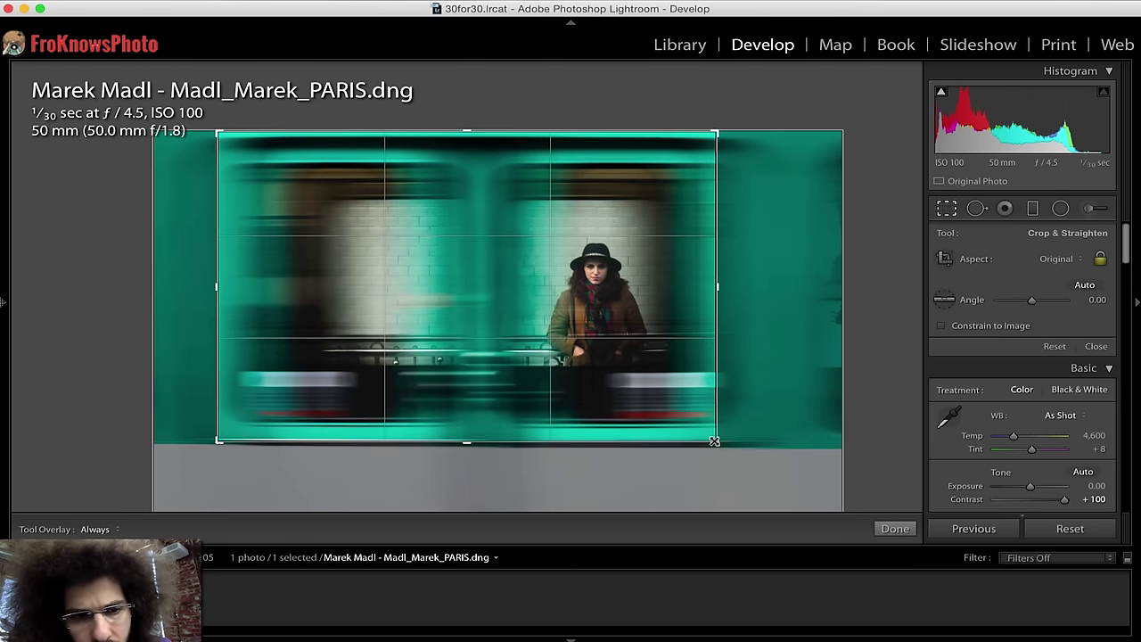
{"action": "key", "text": "Return"}
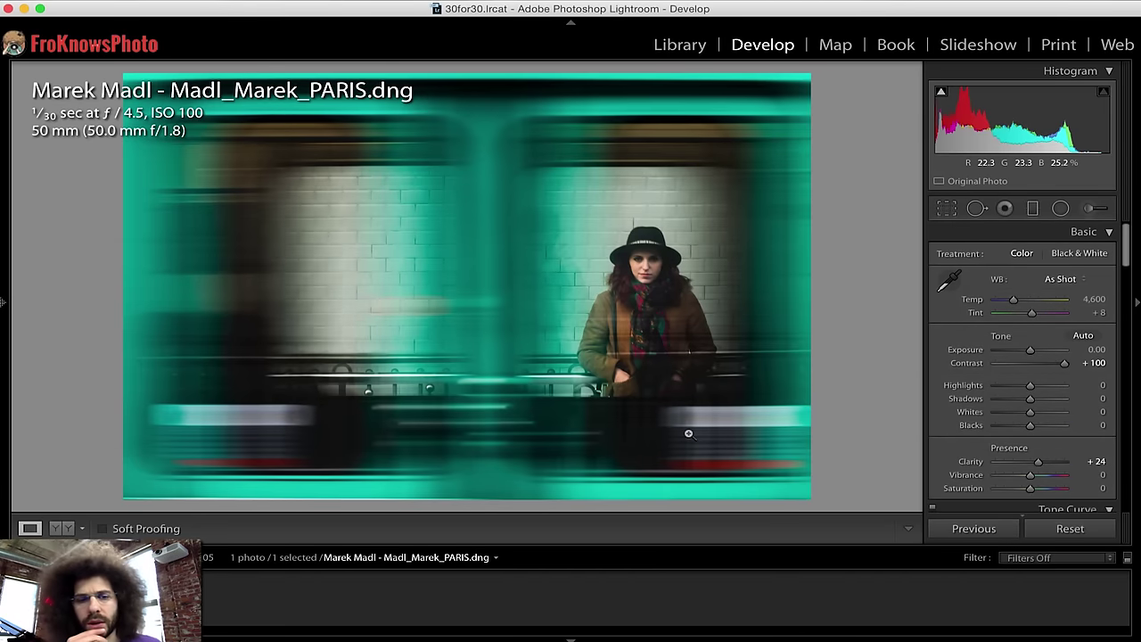
{"action": "key", "text": "super+z"}
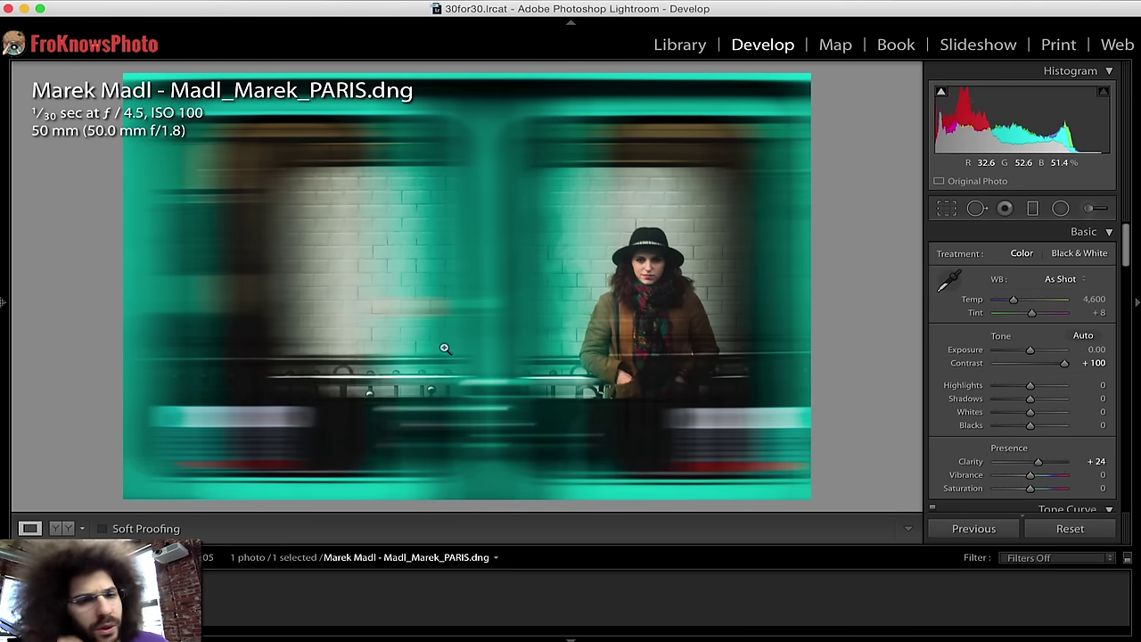
{"action": "left_click", "coordinate": [936, 212]}
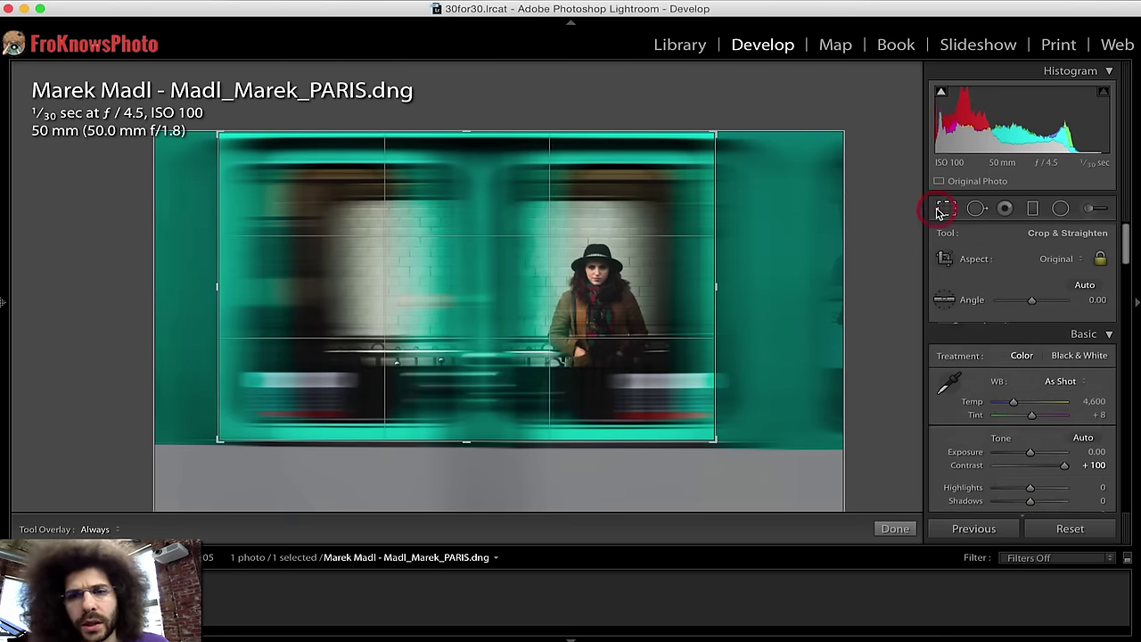
{"action": "left_click", "coordinate": [938, 211]}
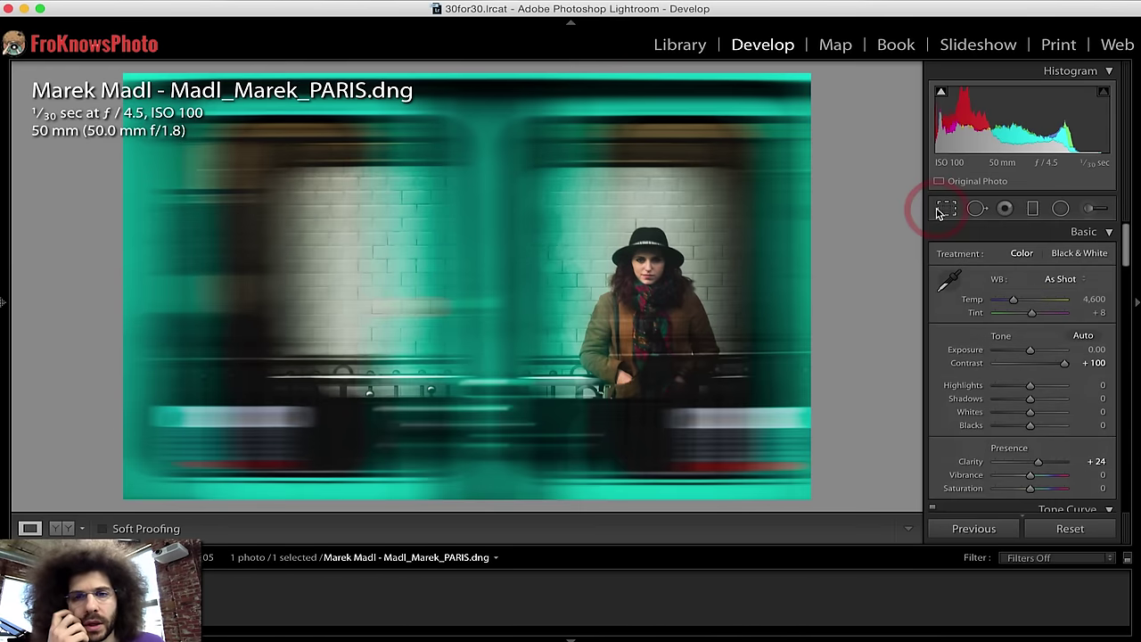
{"action": "left_click", "coordinate": [937, 211]}
{"action": "left_click", "coordinate": [938, 211]}
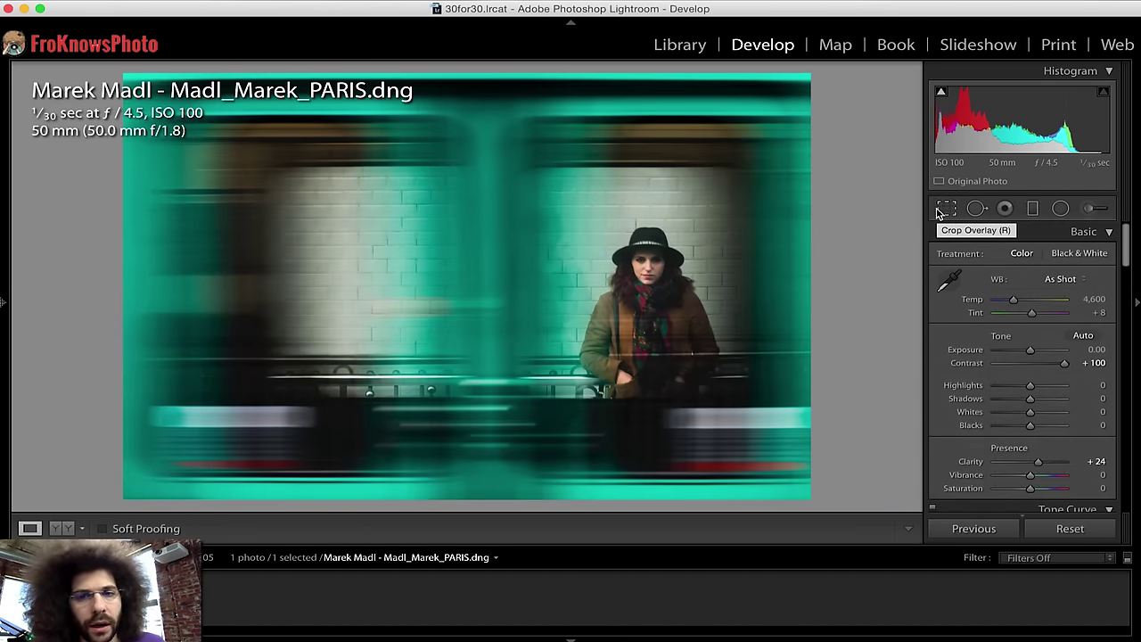
{"action": "left_click", "coordinate": [938, 211]}
{"action": "left_click", "coordinate": [938, 211]}
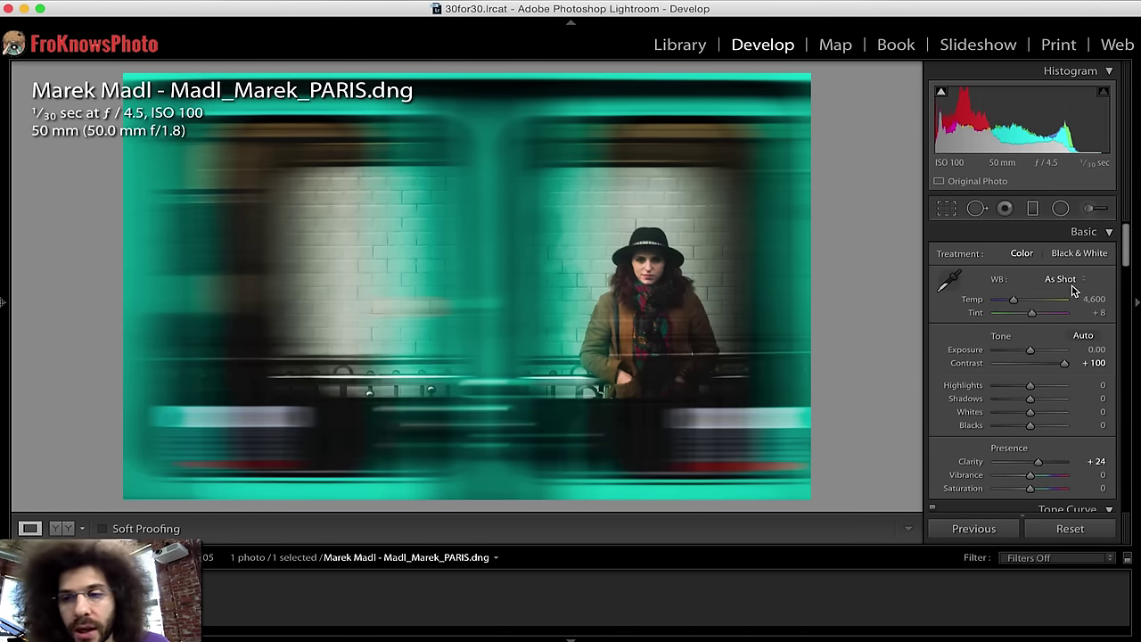
Step: Adjust the temperature and set Tint to +8, previewing black and white before returning to colour
{"action": "left_click_drag", "start_coordinate": [1013, 299], "coordinate": [1014, 305]}
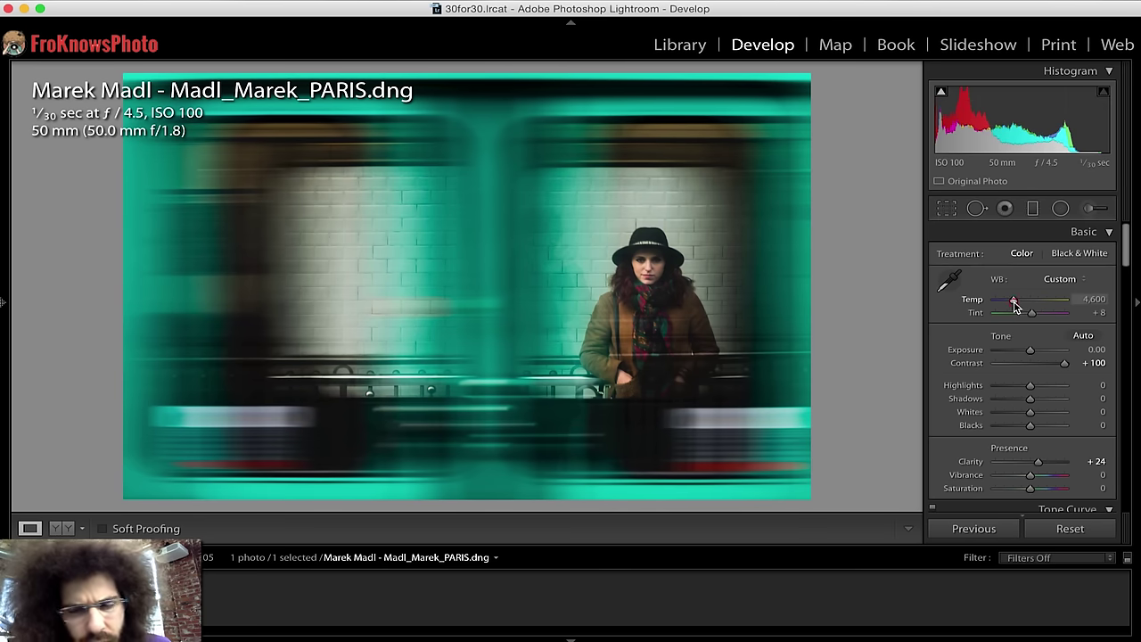
{"action": "left_click_drag", "start_coordinate": [1030, 317], "coordinate": [1032, 313]}
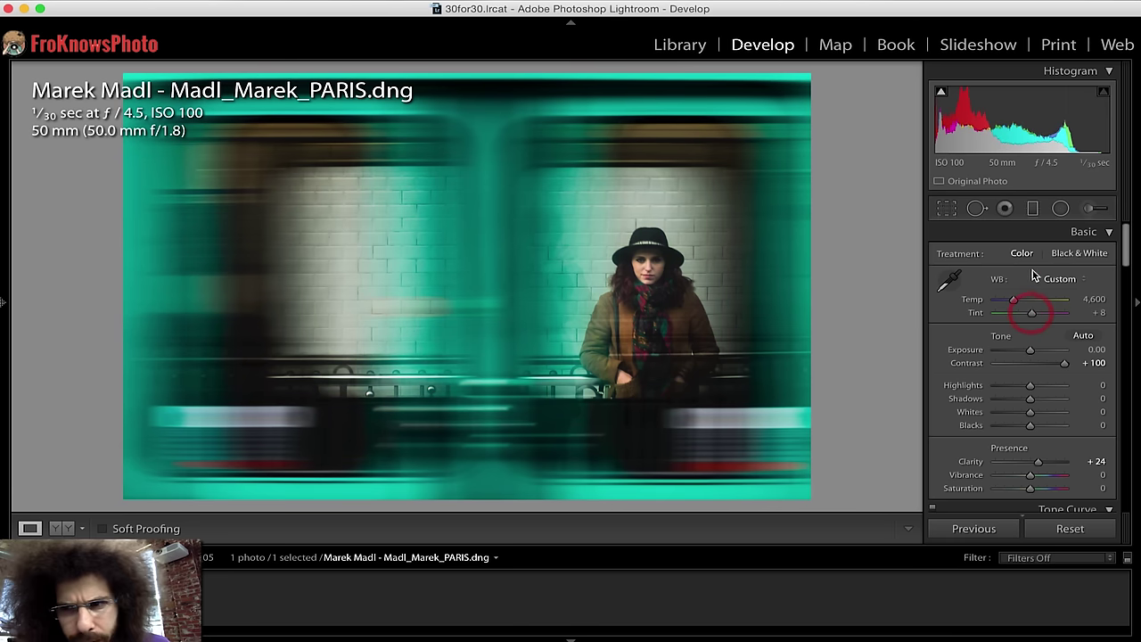
{"action": "left_click", "coordinate": [1075, 255]}
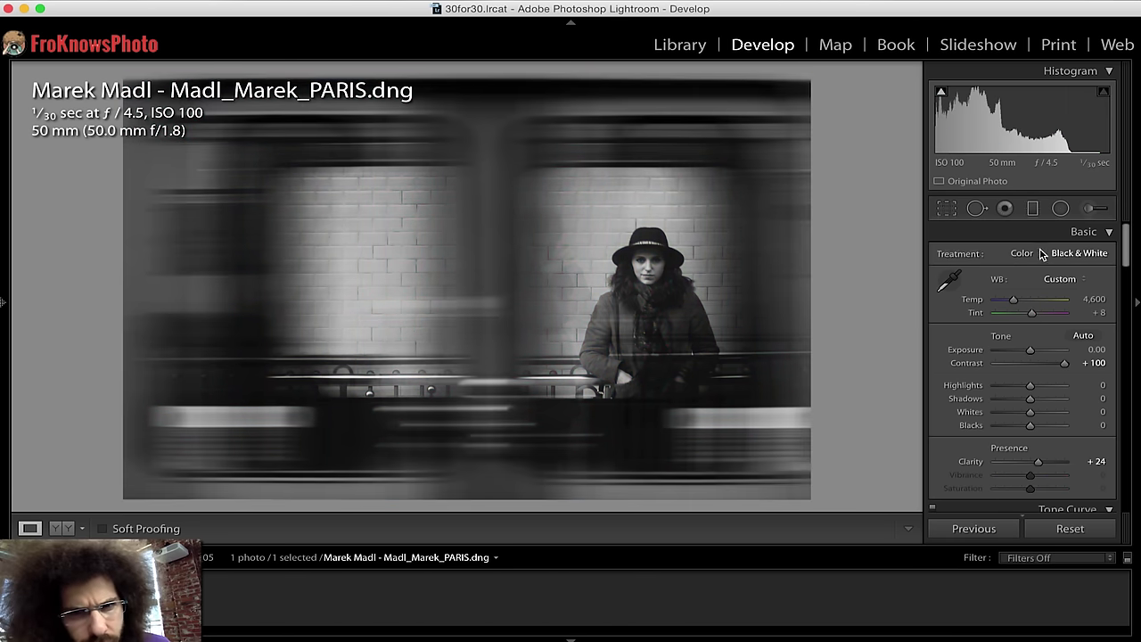
{"action": "left_click", "coordinate": [1023, 253]}
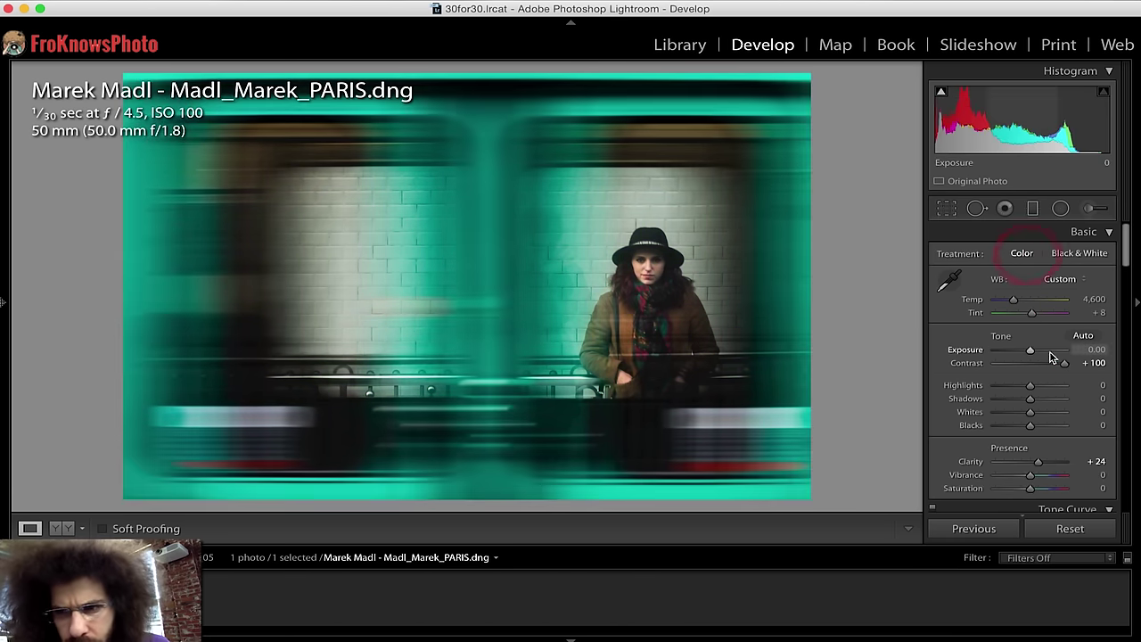
Step: Set Exposure to +0.15 and deepen Blacks to −22
{"action": "left_click_drag", "start_coordinate": [1030, 354], "coordinate": [1030, 353]}
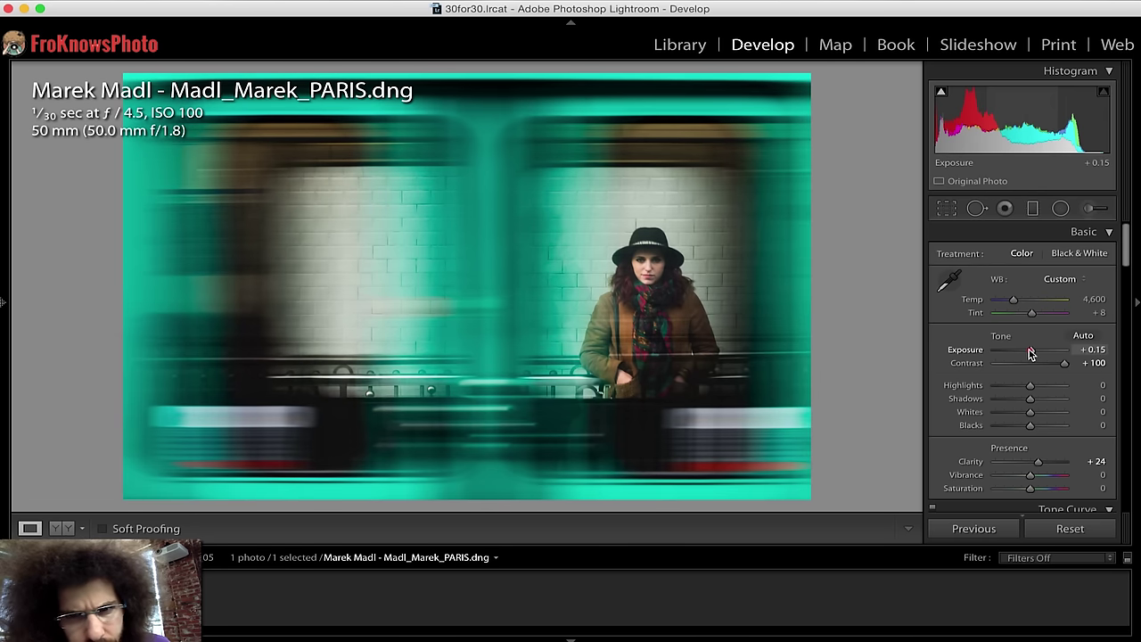
{"action": "left_click_drag", "start_coordinate": [1030, 425], "coordinate": [1040, 461]}
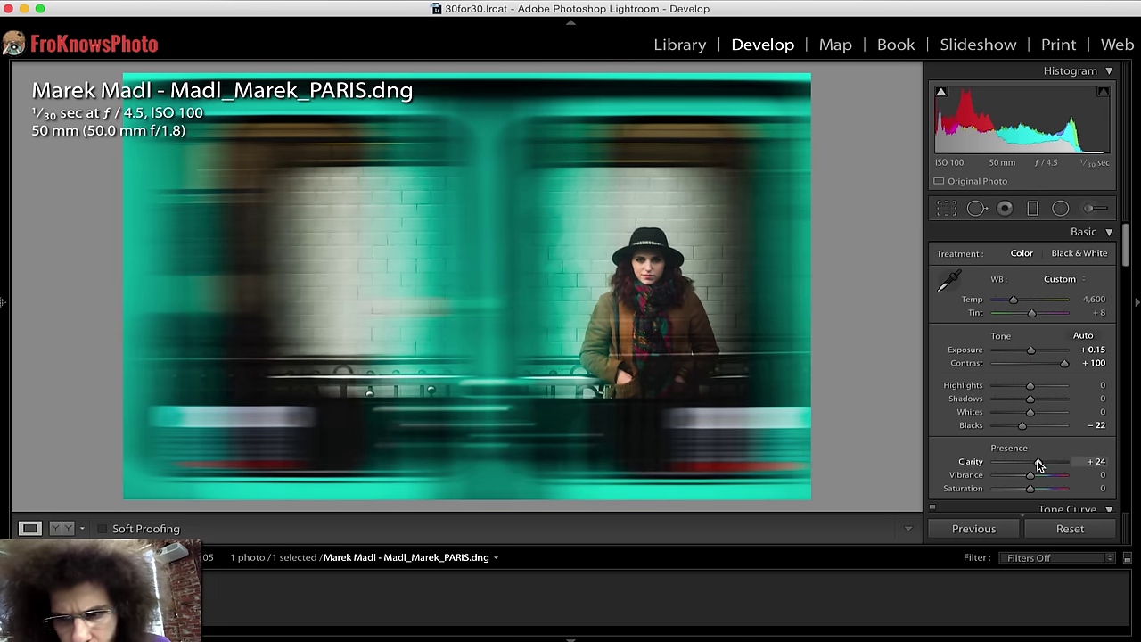
{"action": "left_click", "coordinate": [1063, 363]}
{"action": "scroll", "coordinate": [1041, 396], "scroll_direction": "down", "scroll_amount": 3}
Step: Raise Vibrance to +20 and settle Saturation at 0
{"action": "left_click_drag", "start_coordinate": [1001, 400], "coordinate": [1038, 405]}
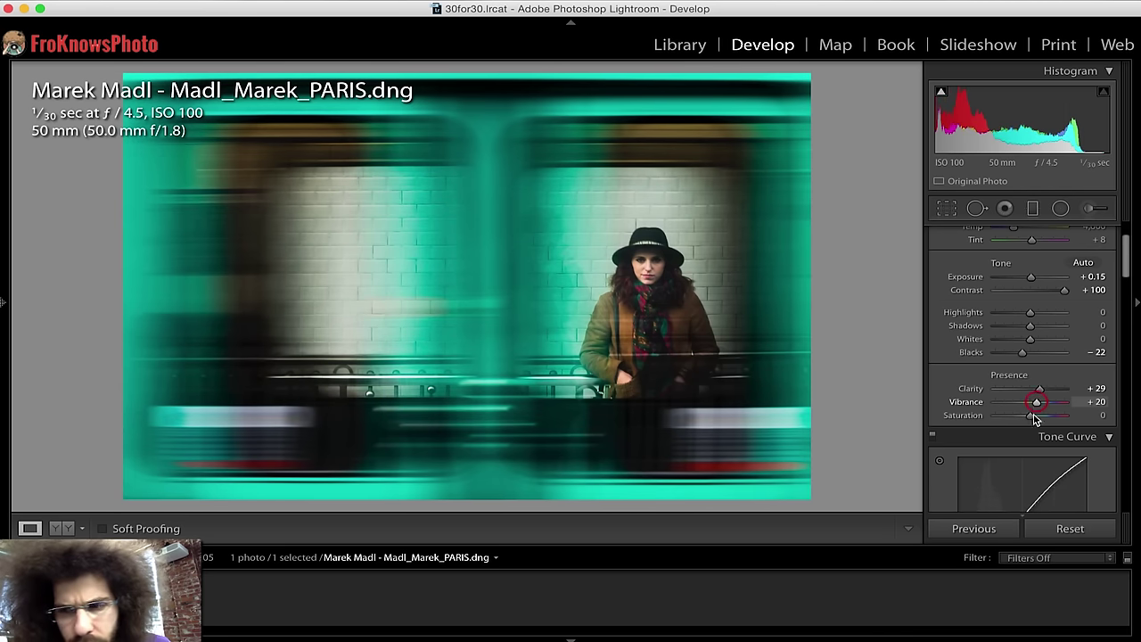
{"action": "left_click_drag", "start_coordinate": [1033, 416], "coordinate": [1056, 422]}
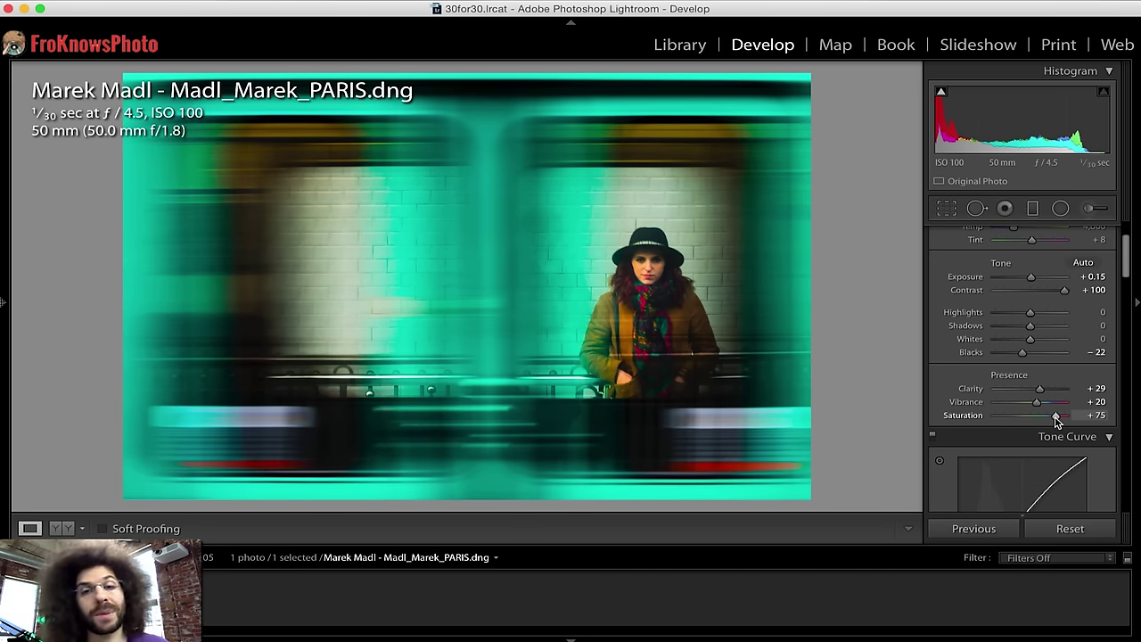
{"action": "left_click_drag", "start_coordinate": [1056, 422], "coordinate": [1031, 418]}
{"action": "left_click", "coordinate": [1094, 416]}
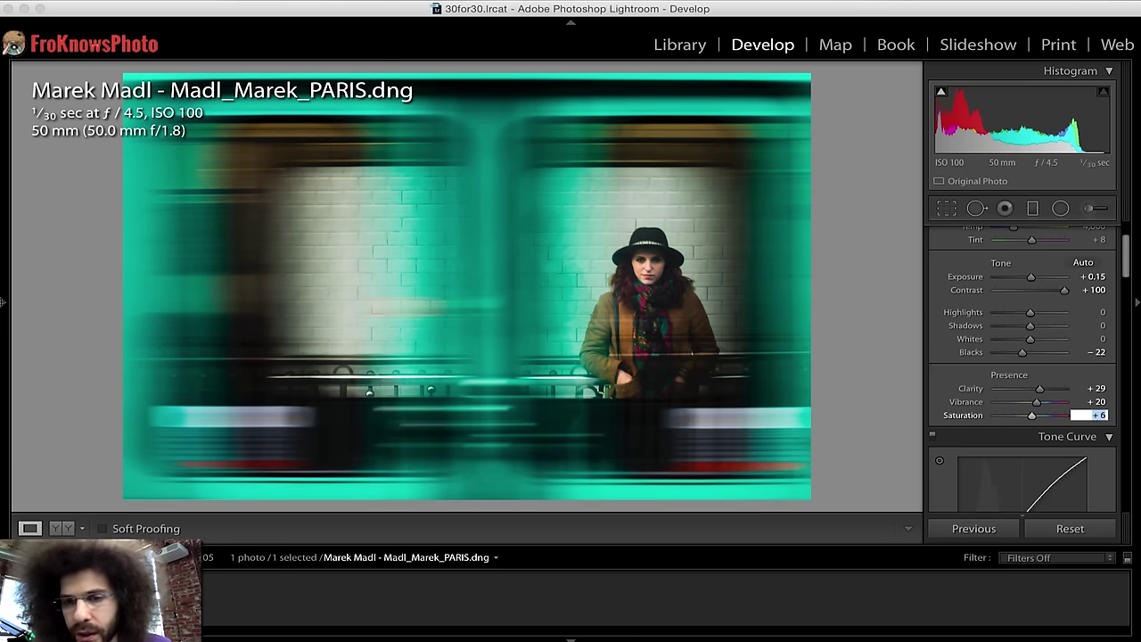
{"action": "scroll", "coordinate": [1023, 265], "scroll_direction": "up", "scroll_amount": 3}
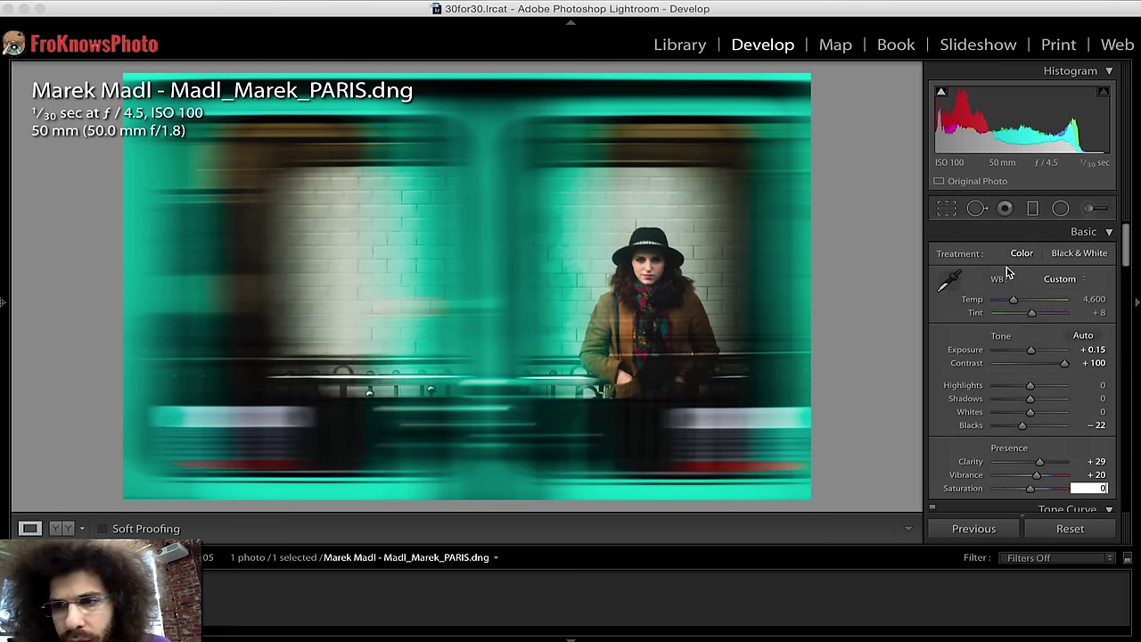
{"action": "left_click", "coordinate": [1012, 303]}
Step: Cool Temp to 4,529 and cancel the accidental photo-removal prompt
{"action": "left_click_drag", "start_coordinate": [1012, 303], "coordinate": [1014, 302]}
{"action": "left_click", "coordinate": [952, 212]}
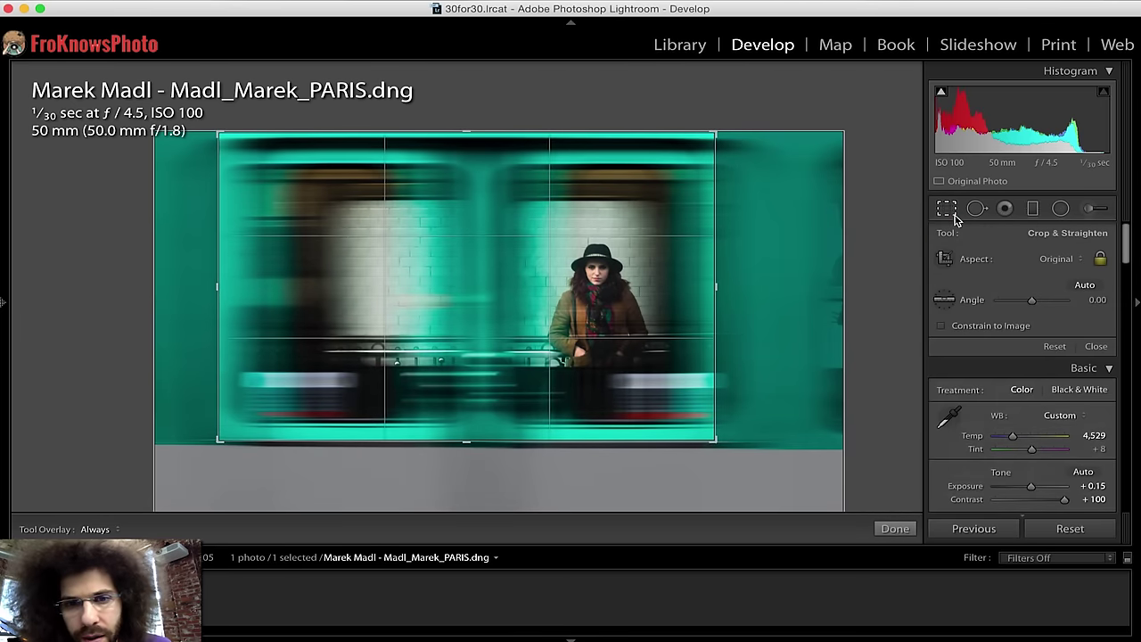
{"action": "key", "text": "Delete"}
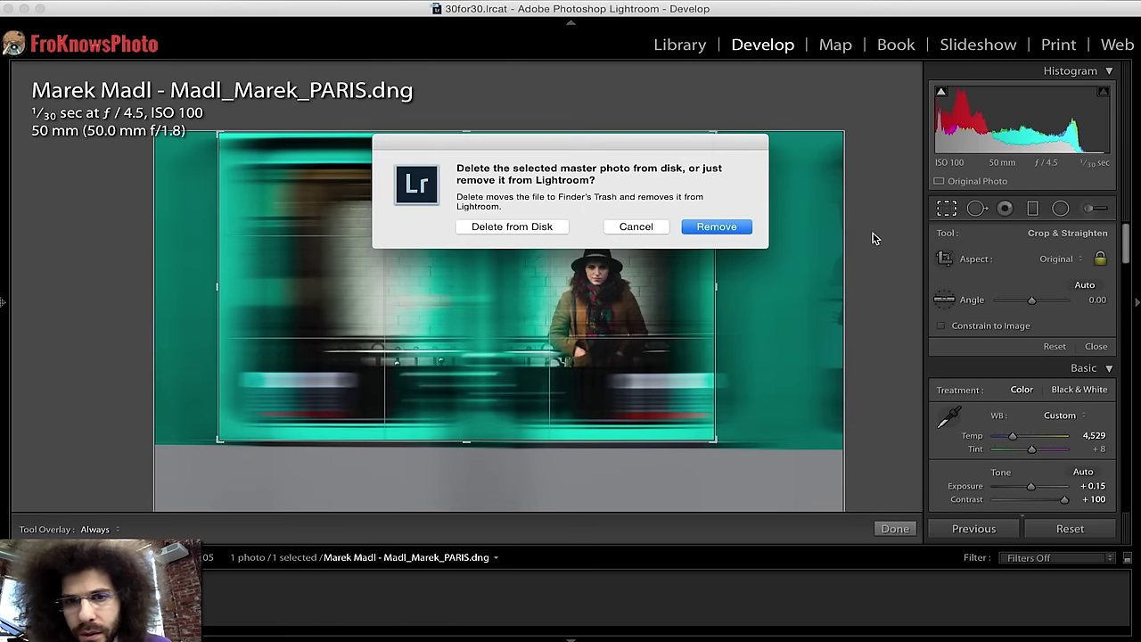
{"action": "left_click", "coordinate": [638, 228]}
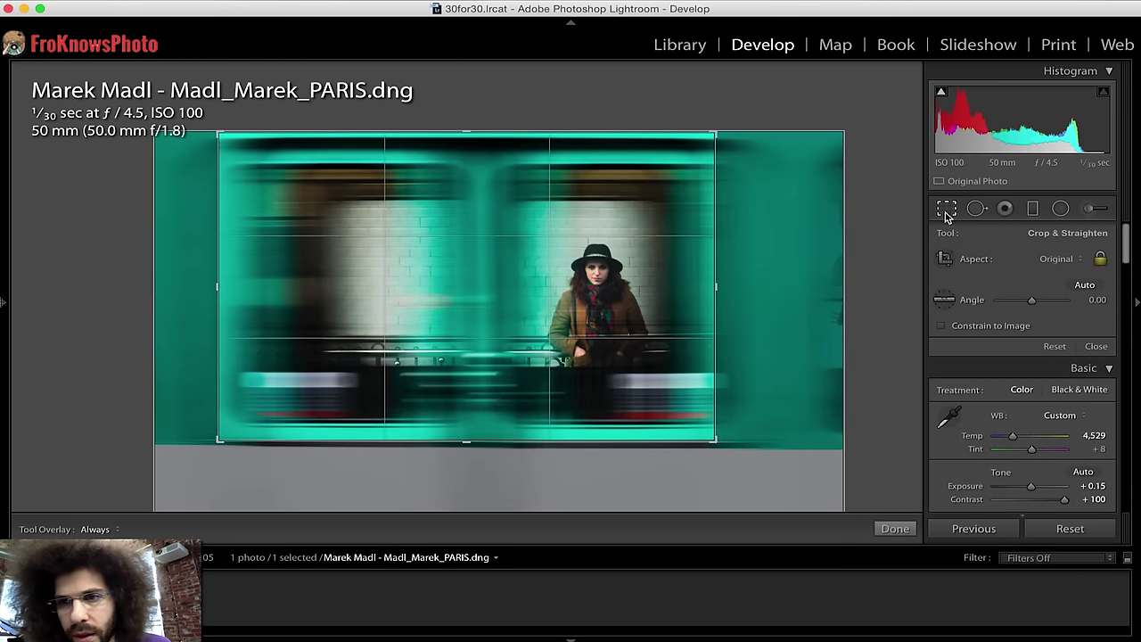
Step: Try the As Shot crop aspect, then undo it to keep the tighter crop
{"action": "left_click", "coordinate": [946, 210]}
{"action": "left_click", "coordinate": [945, 211]}
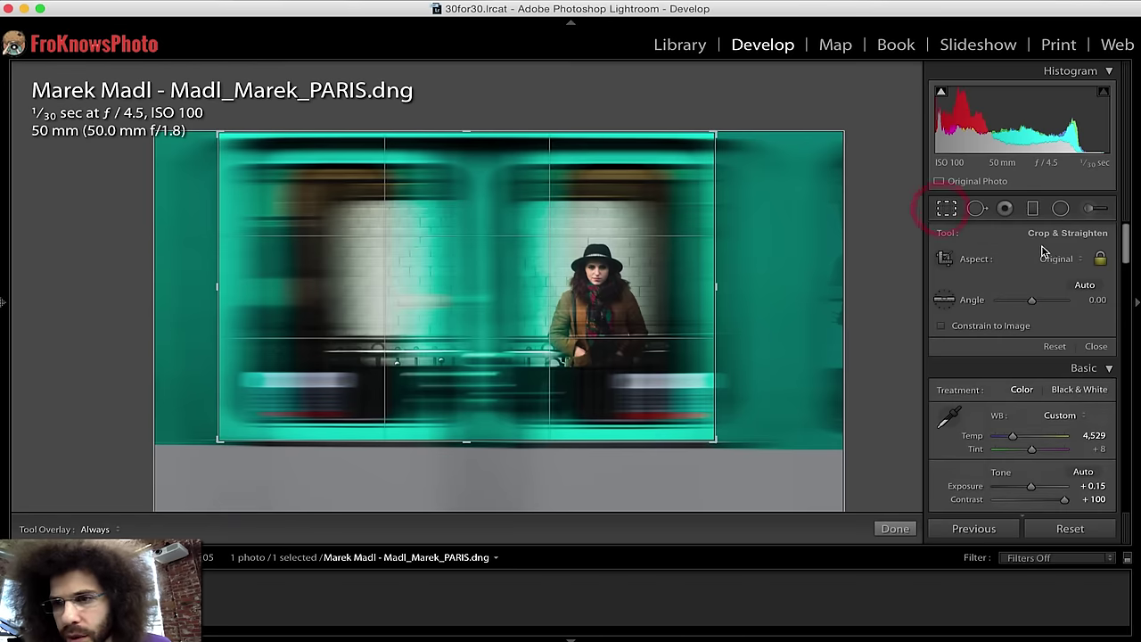
{"action": "left_click", "coordinate": [1048, 256]}
{"action": "left_click", "coordinate": [1050, 254]}
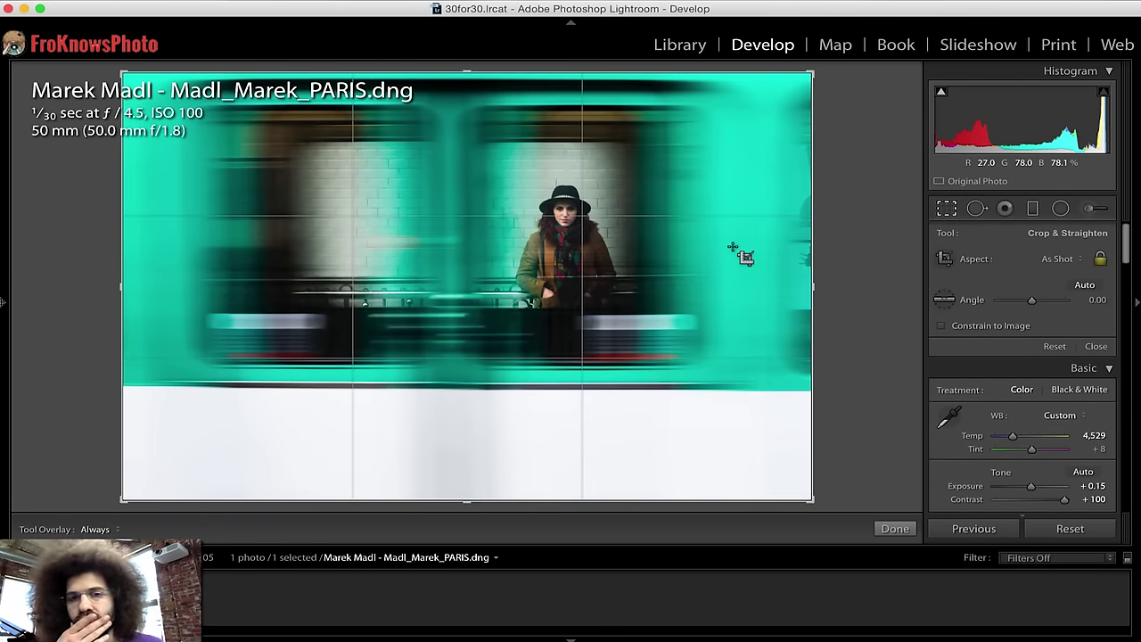
{"action": "key", "text": "super+z"}
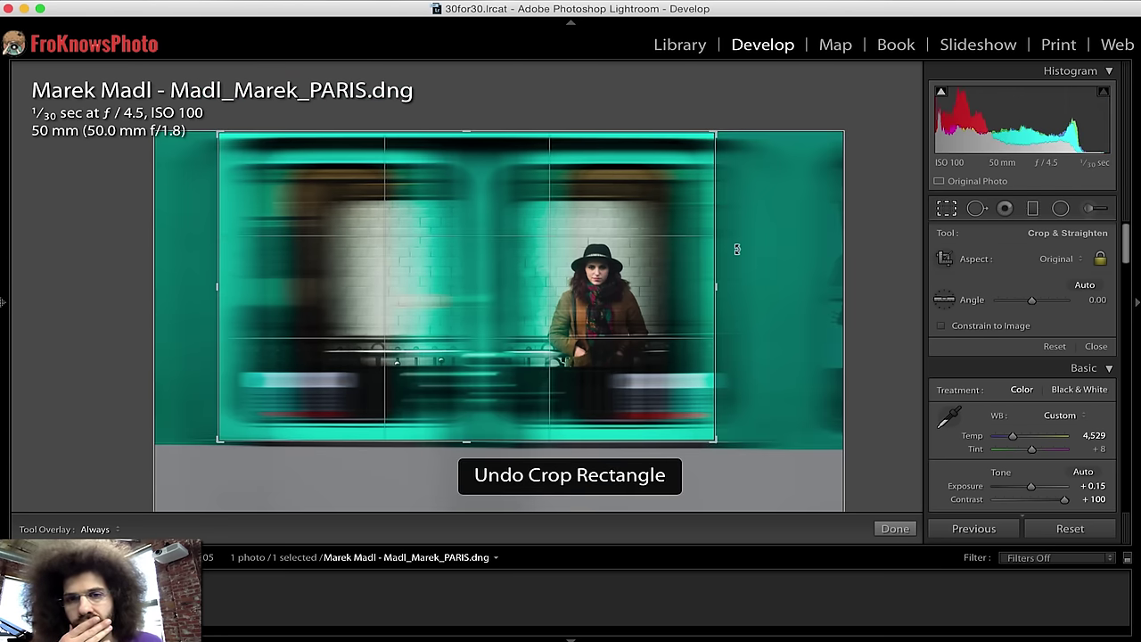
Step: Finish cropping and brighten Whites to +36
{"action": "key", "text": "r"}
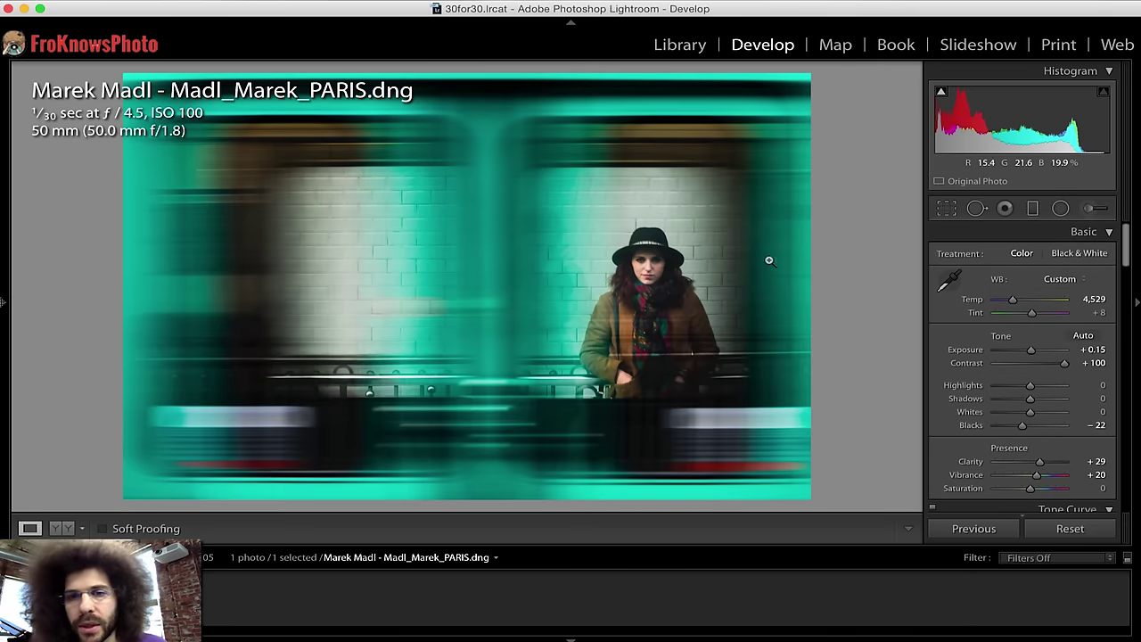
{"action": "scroll", "coordinate": [1003, 348], "scroll_direction": "down", "scroll_amount": 10}
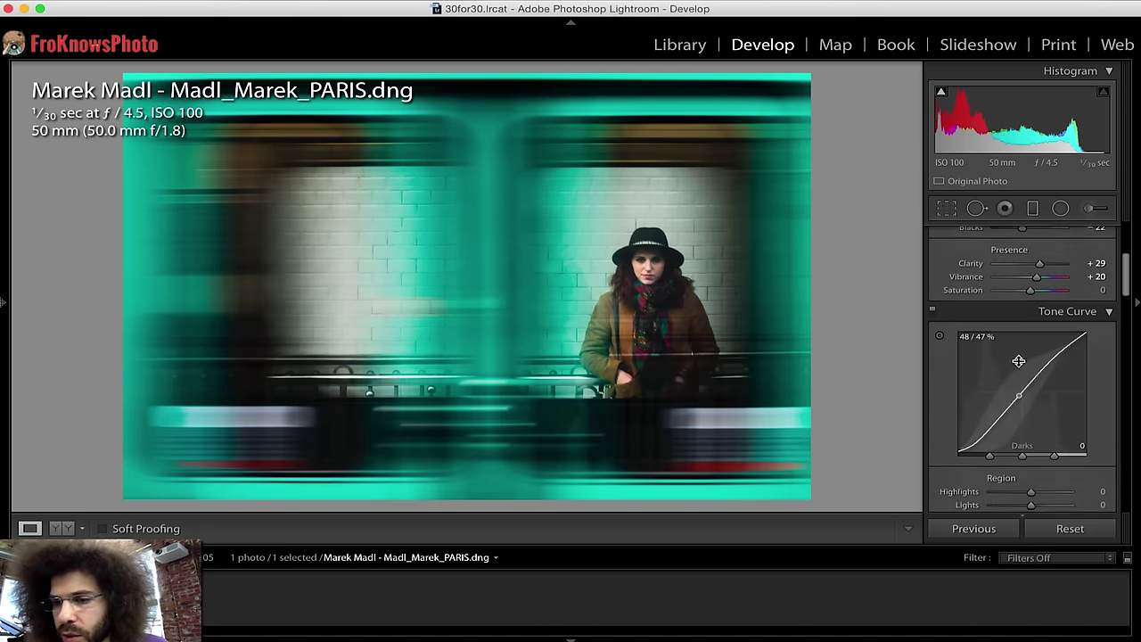
{"action": "scroll", "coordinate": [1021, 363], "scroll_direction": "down", "scroll_amount": 10}
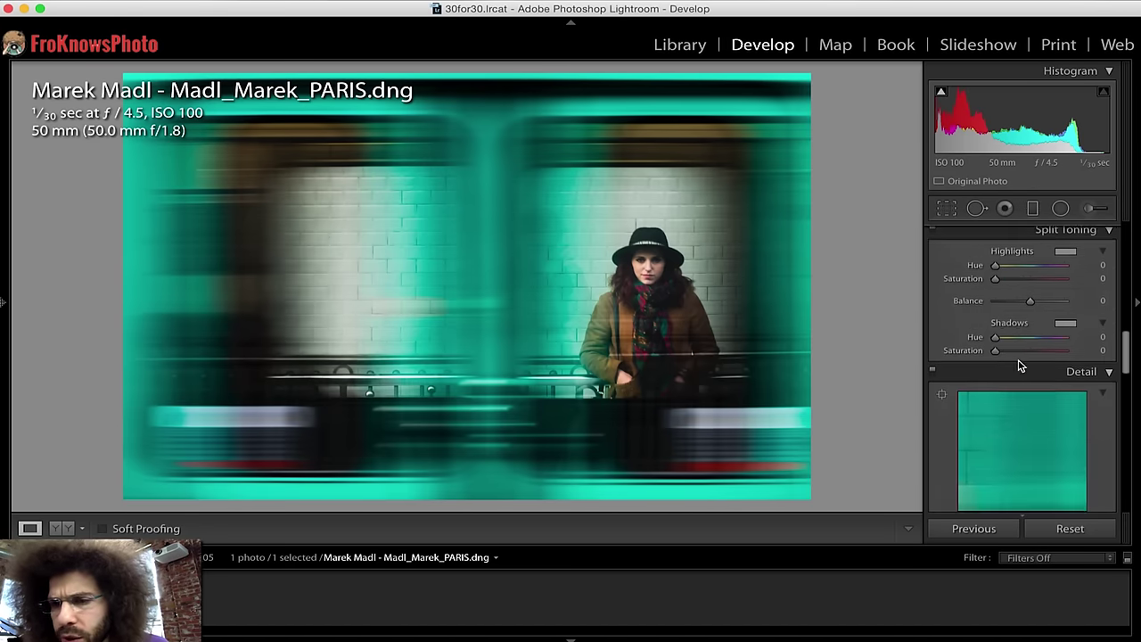
{"action": "scroll", "coordinate": [1022, 362], "scroll_direction": "down", "scroll_amount": 10}
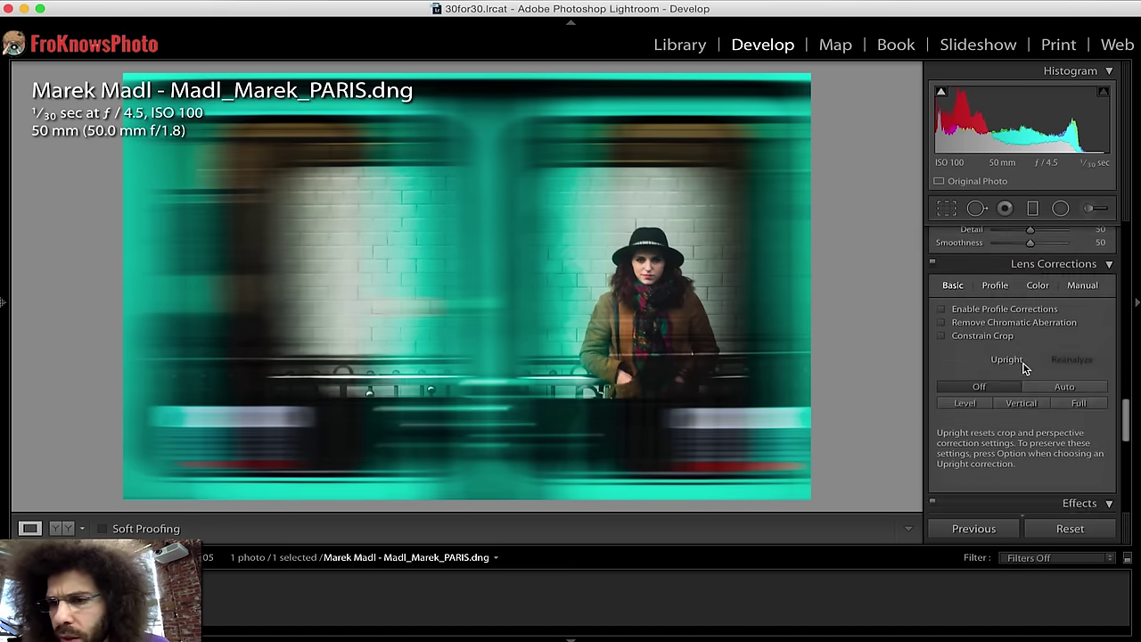
{"action": "scroll", "coordinate": [1024, 368], "scroll_direction": "down", "scroll_amount": 6}
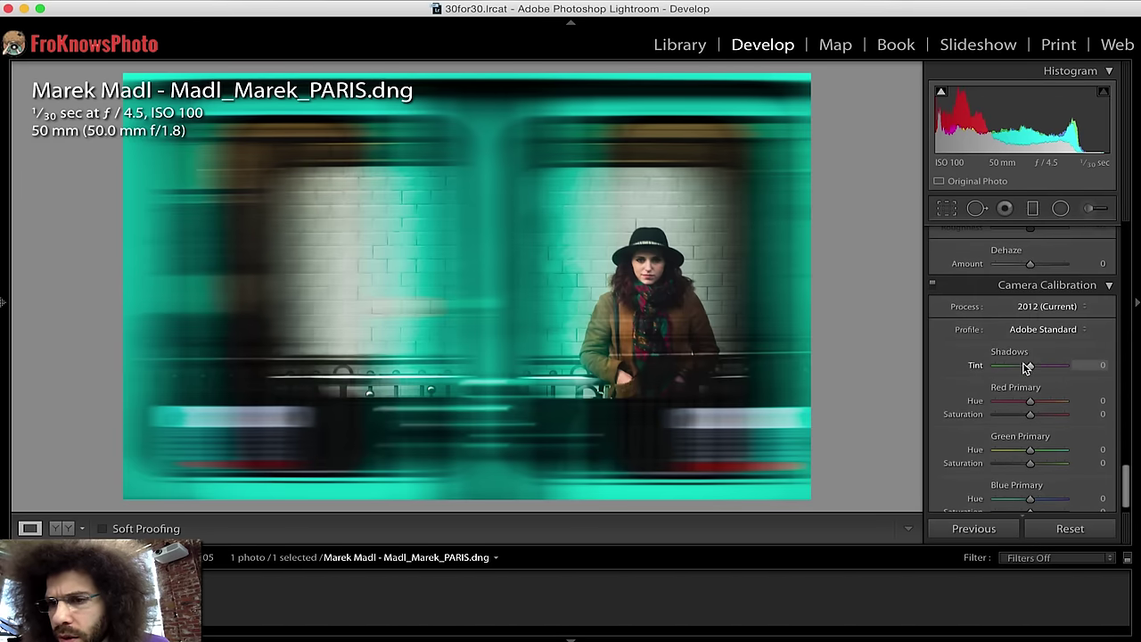
{"action": "scroll", "coordinate": [1052, 371], "scroll_direction": "up", "scroll_amount": 20}
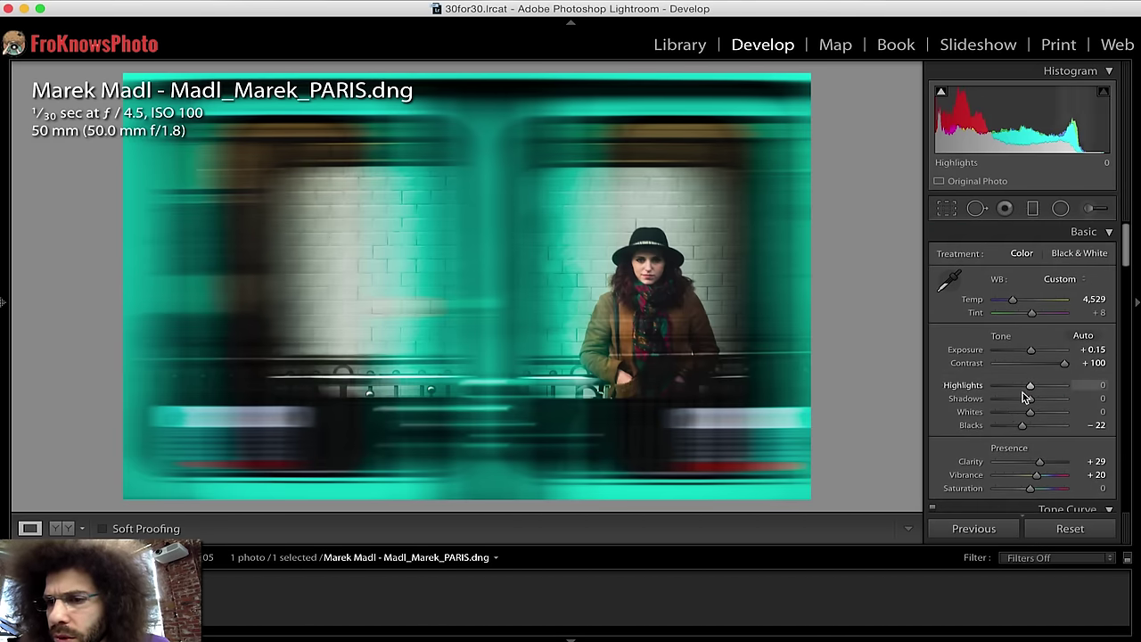
{"action": "left_click_drag", "start_coordinate": [1019, 417], "coordinate": [971, 389]}
{"action": "left_click", "coordinate": [1064, 365]}
Step: Set Highlights to +28 and Shadows to +48, and warm Temp to 4,600
{"action": "left_click_drag", "start_coordinate": [889, 386], "coordinate": [1046, 404]}
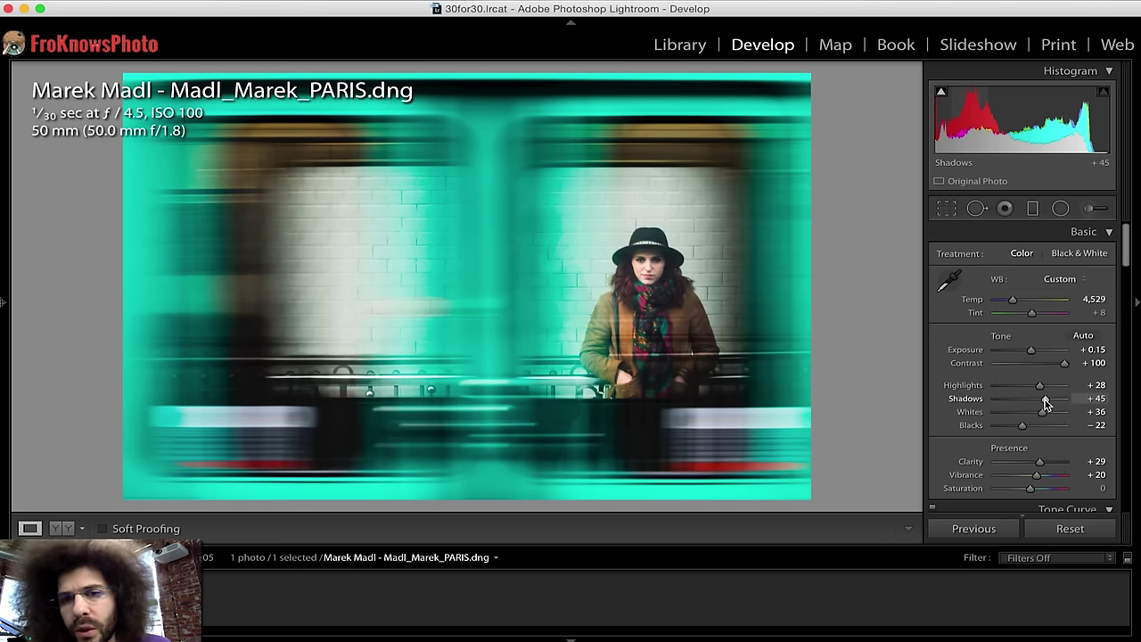
{"action": "left_click", "coordinate": [1044, 401]}
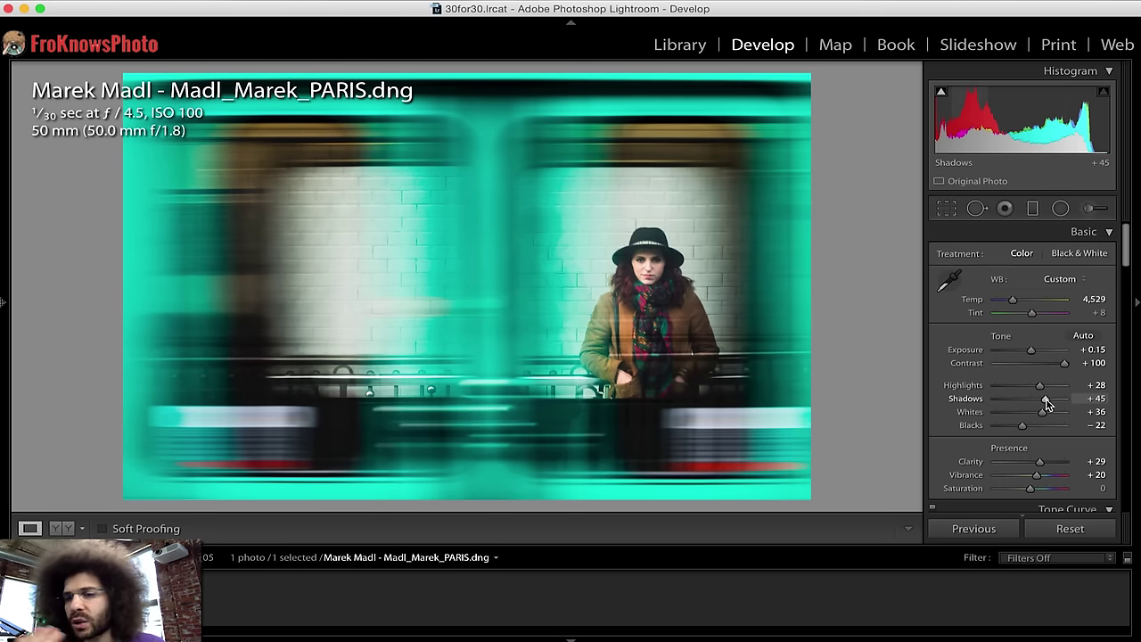
{"action": "mouse_move", "coordinate": [1045, 401]}
{"action": "left_mouse_down"}
{"action": "mouse_move", "coordinate": [1005, 401]}
{"action": "mouse_move", "coordinate": [1047, 404]}
{"action": "left_mouse_up"}
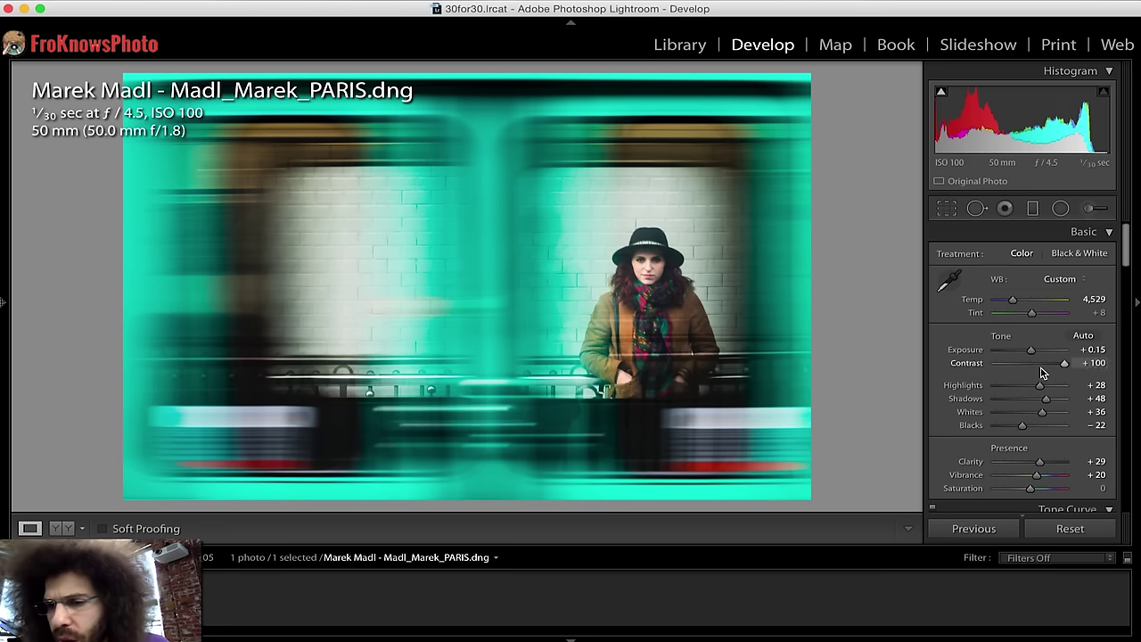
{"action": "left_click_drag", "start_coordinate": [1013, 304], "coordinate": [1012, 304]}
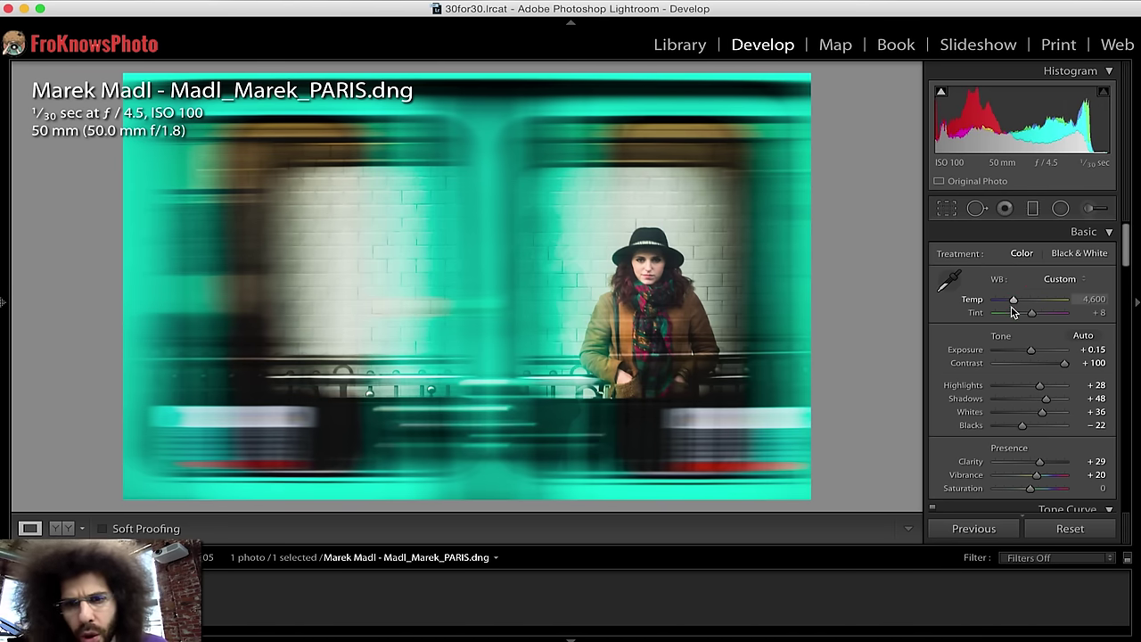
Step: Cut HSL saturation to −64 for Aqua and −18 for Blue
{"action": "scroll", "coordinate": [1012, 347], "scroll_direction": "down", "scroll_amount": 10}
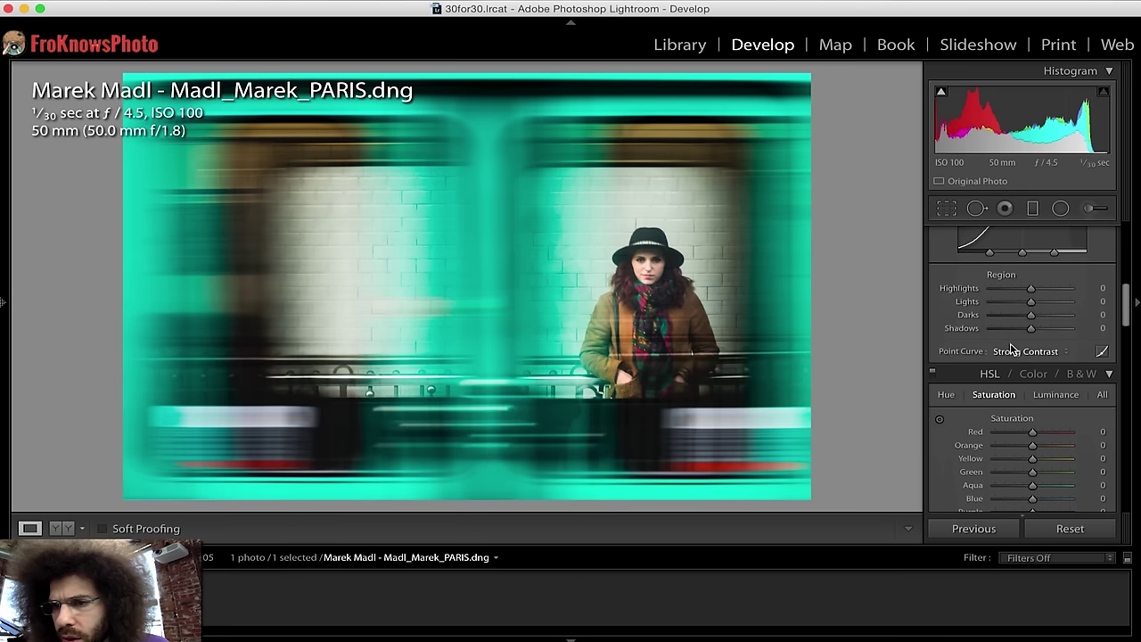
{"action": "scroll", "coordinate": [1016, 356], "scroll_direction": "down", "scroll_amount": 5}
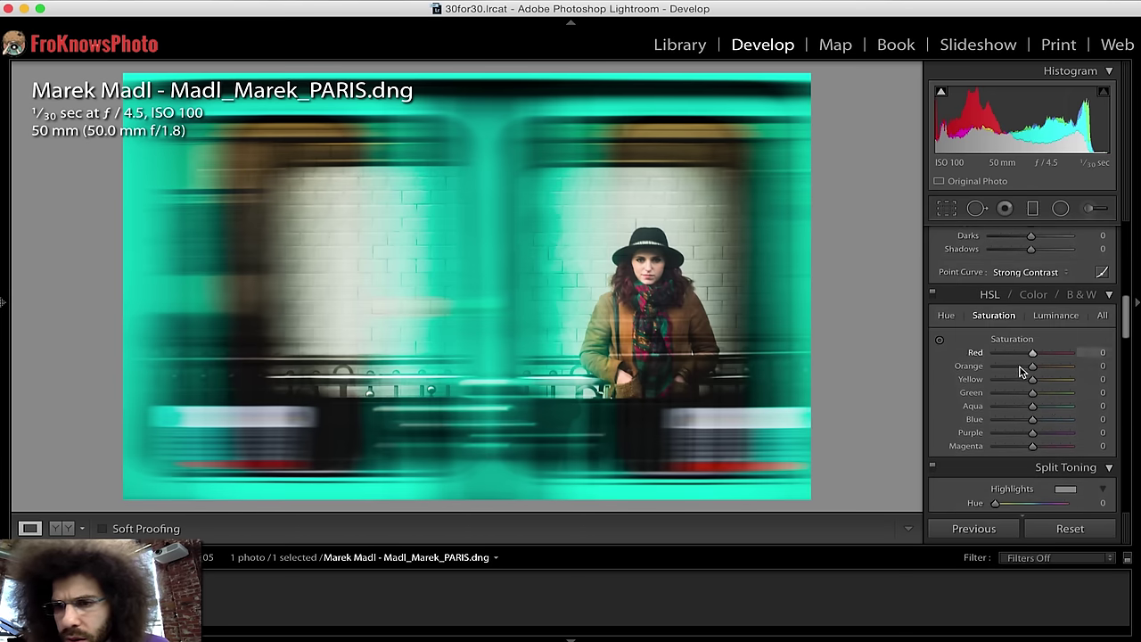
{"action": "mouse_move", "coordinate": [1032, 405]}
{"action": "left_mouse_down"}
{"action": "mouse_move", "coordinate": [1061, 407]}
{"action": "mouse_move", "coordinate": [1001, 406]}
{"action": "mouse_move", "coordinate": [1030, 420]}
{"action": "left_mouse_up"}
{"action": "scroll", "coordinate": [1030, 392], "scroll_direction": "up", "scroll_amount": 2}
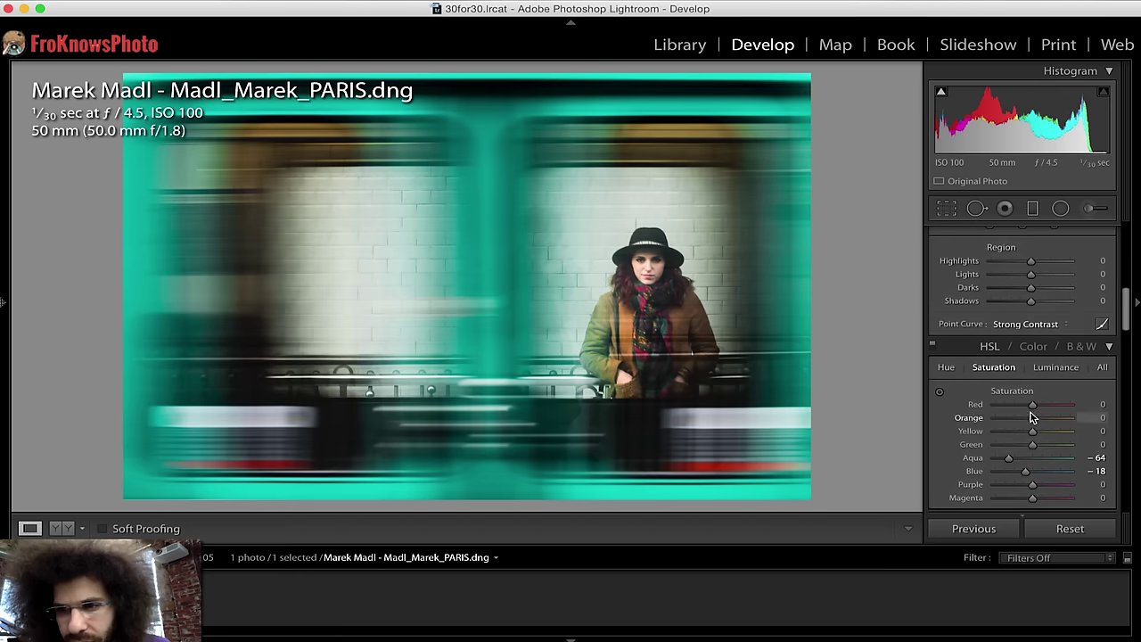
{"action": "left_click", "coordinate": [1031, 348]}
{"action": "left_click", "coordinate": [989, 347]}
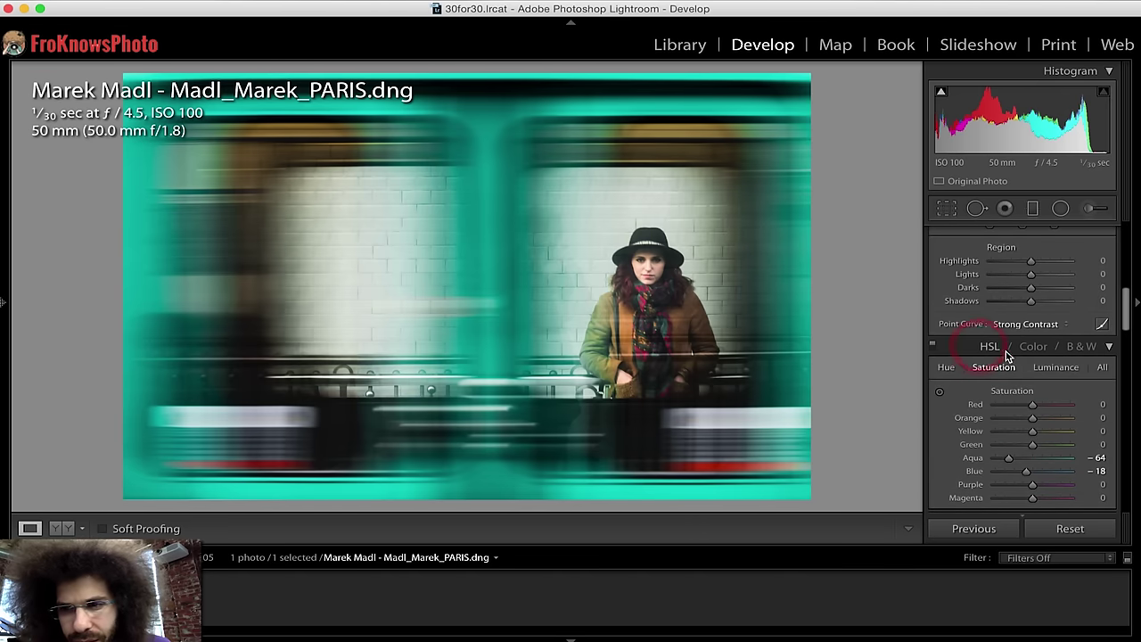
Step: Switch HSL to Luminance and adjust the Green luminance
{"action": "left_click", "coordinate": [1054, 368]}
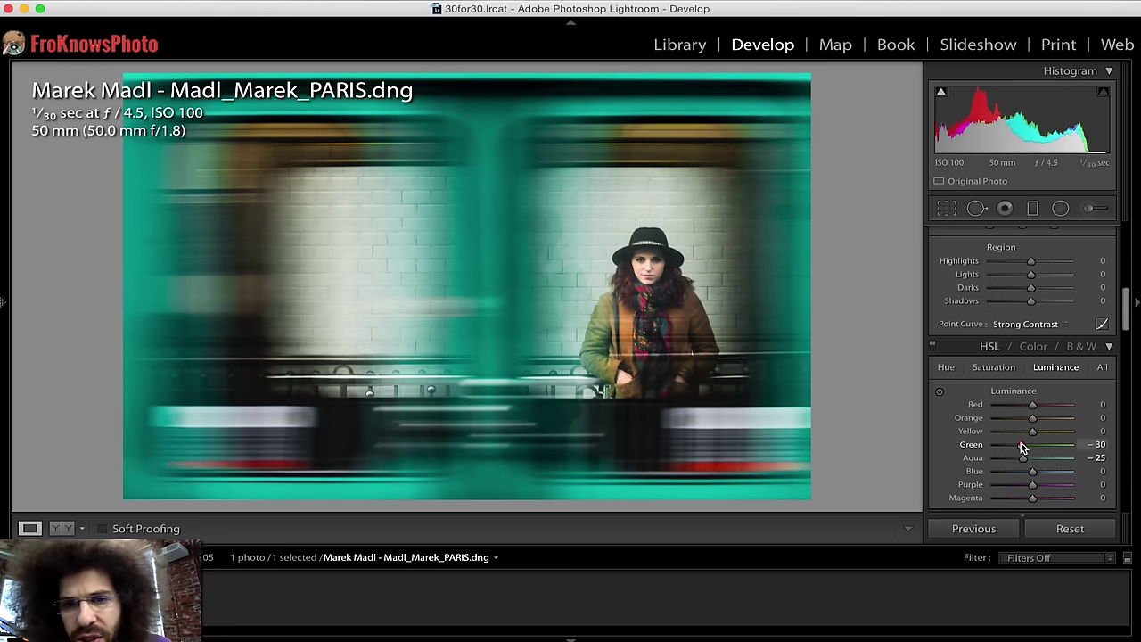
{"action": "left_click_drag", "start_coordinate": [1032, 444], "coordinate": [1057, 445]}
{"action": "scroll", "coordinate": [1023, 398], "scroll_direction": "up", "scroll_amount": 10}
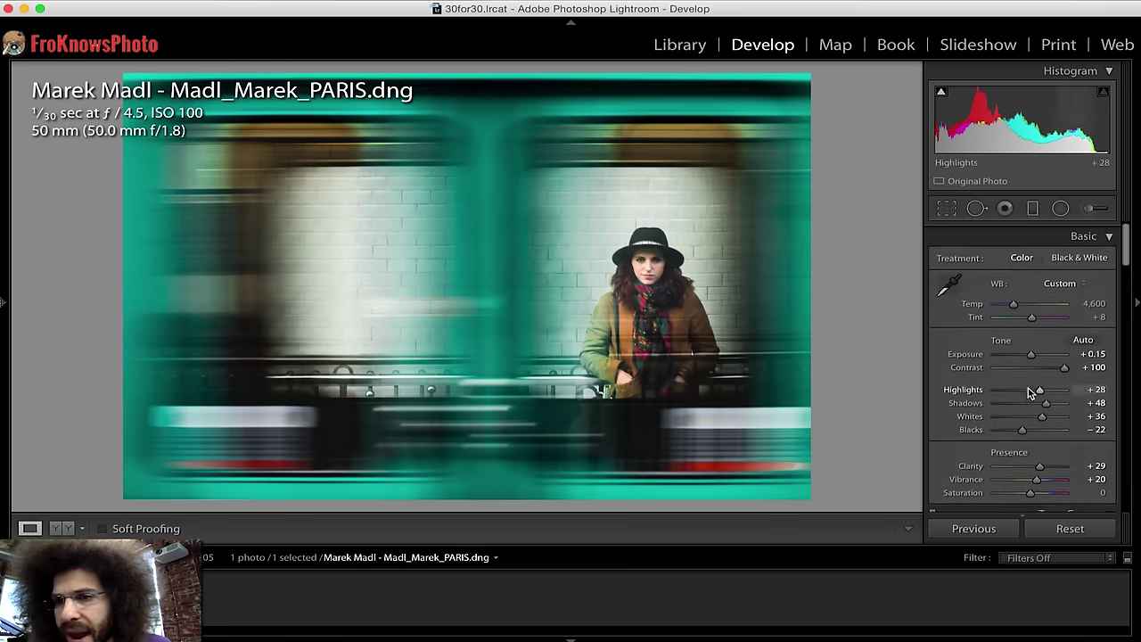
Step: Preview black and white, return to colour, and raise Vibrance to +52
{"action": "left_click", "coordinate": [1065, 254]}
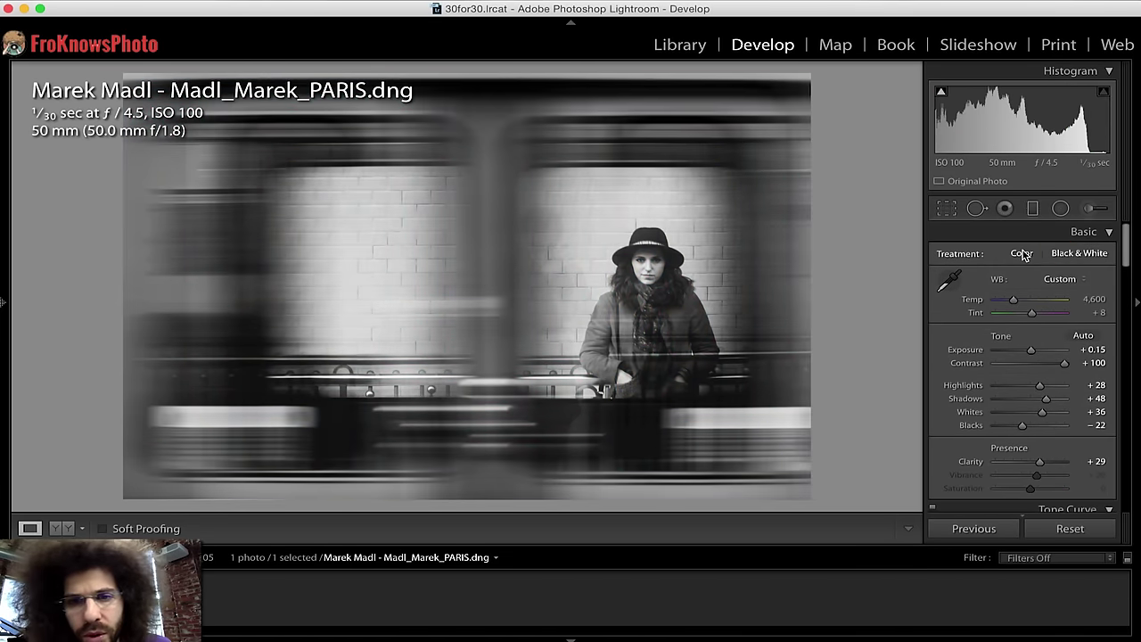
{"action": "left_click", "coordinate": [1022, 254]}
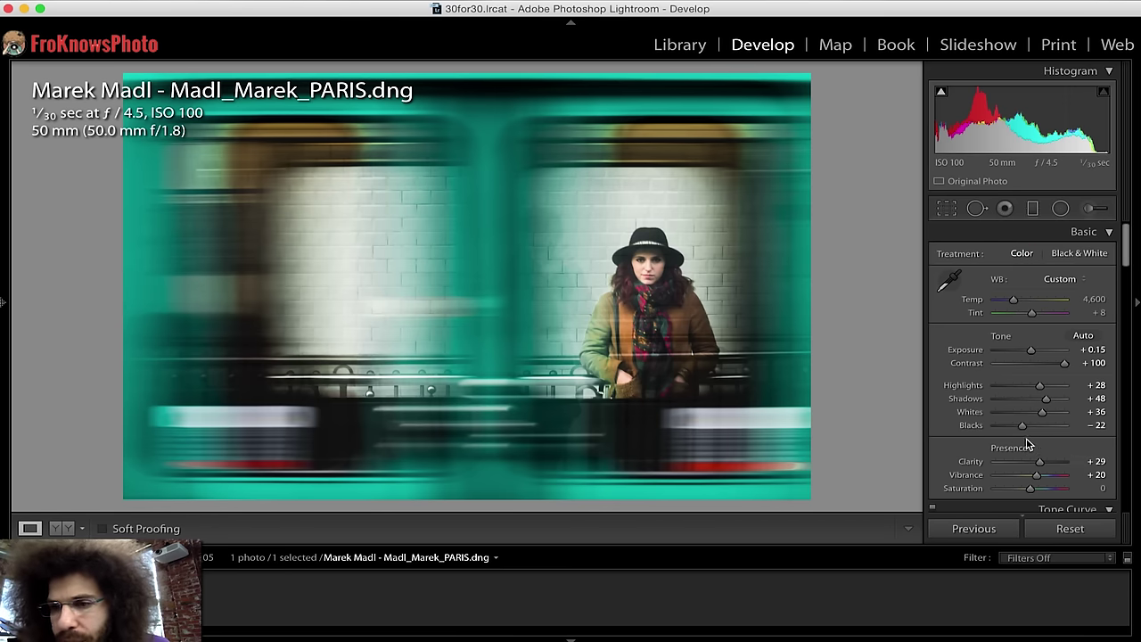
{"action": "scroll", "coordinate": [1027, 453], "scroll_direction": "down", "scroll_amount": 3}
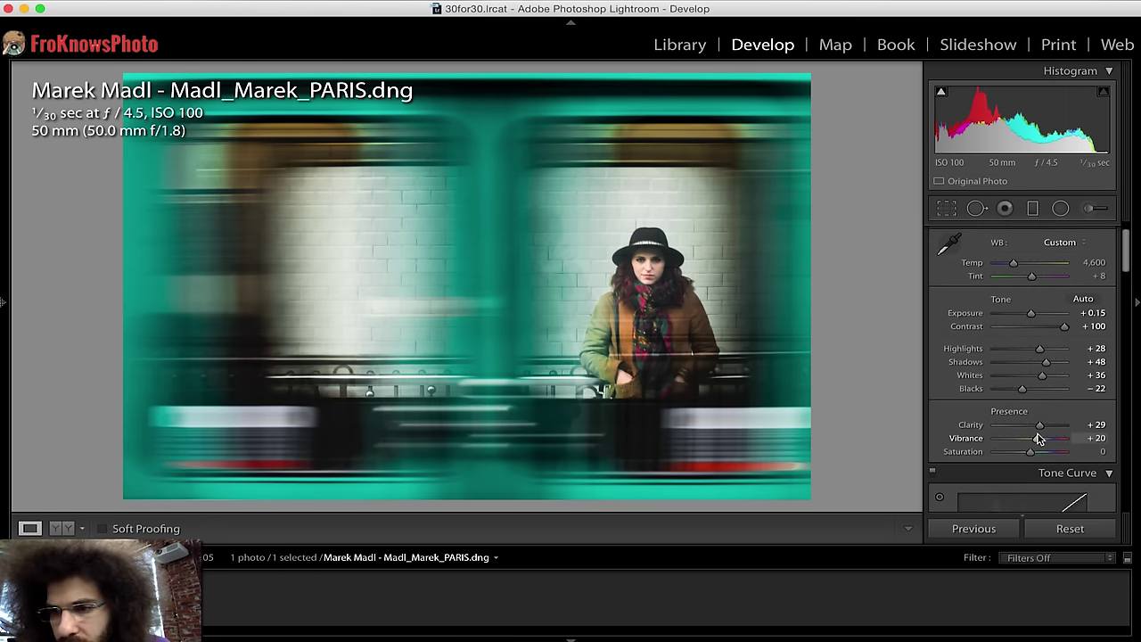
{"action": "left_click_drag", "start_coordinate": [1045, 443], "coordinate": [1034, 454]}
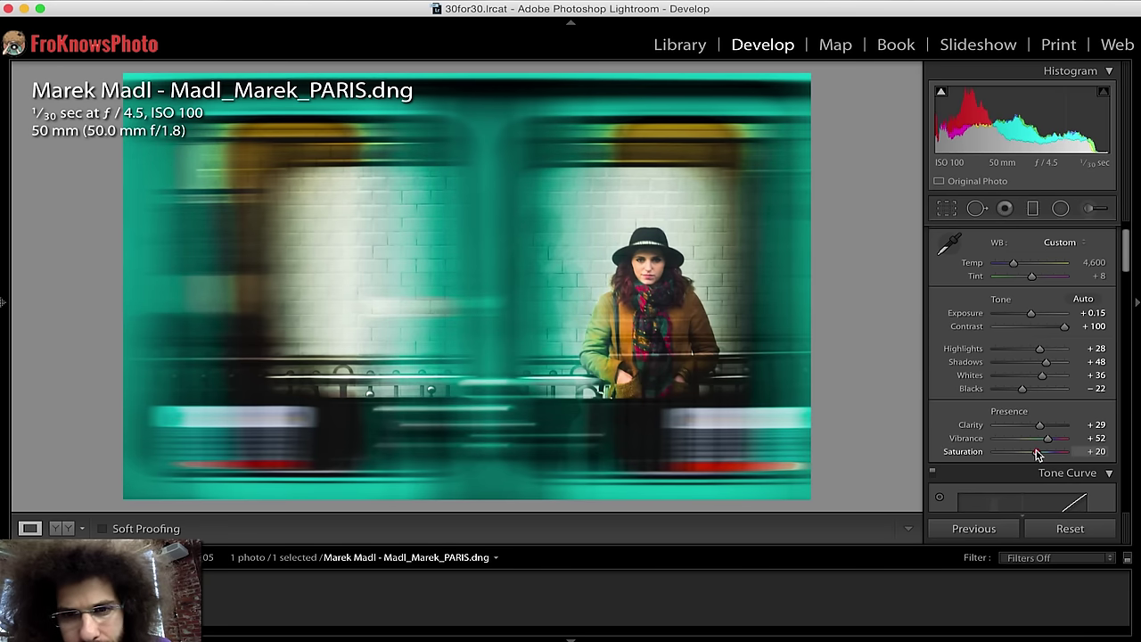
Step: Cool Temp to 4,414, lower Exposure slightly and settle Shadows at +36
{"action": "scroll", "coordinate": [1029, 450], "scroll_direction": "up", "scroll_amount": 2}
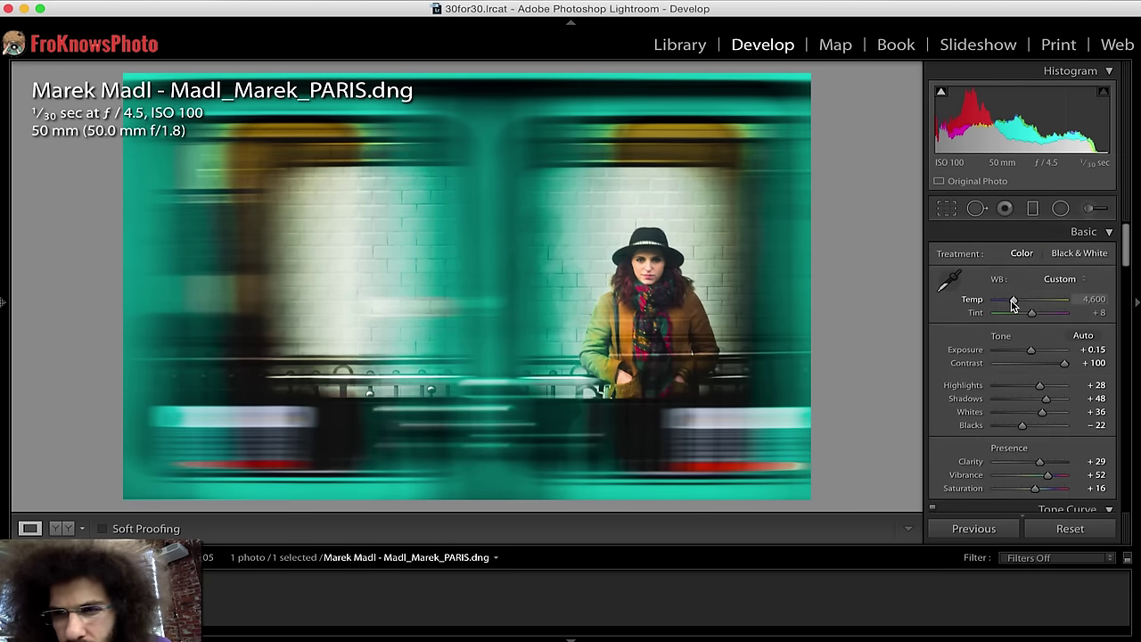
{"action": "left_click_drag", "start_coordinate": [1014, 303], "coordinate": [1012, 306]}
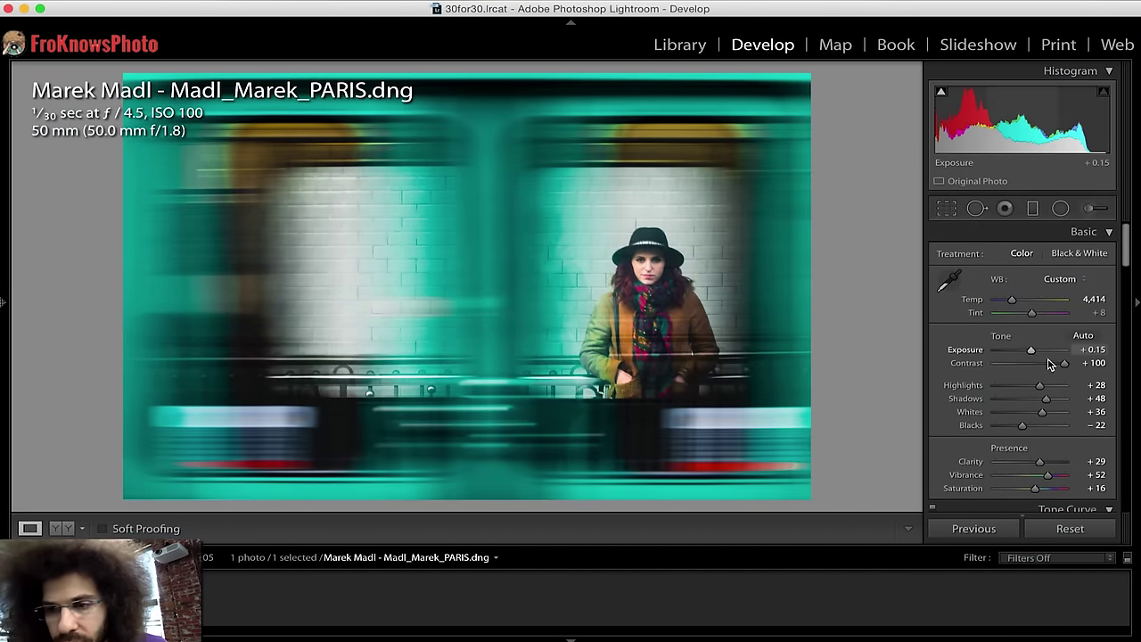
{"action": "left_click_drag", "start_coordinate": [1031, 351], "coordinate": [1029, 355]}
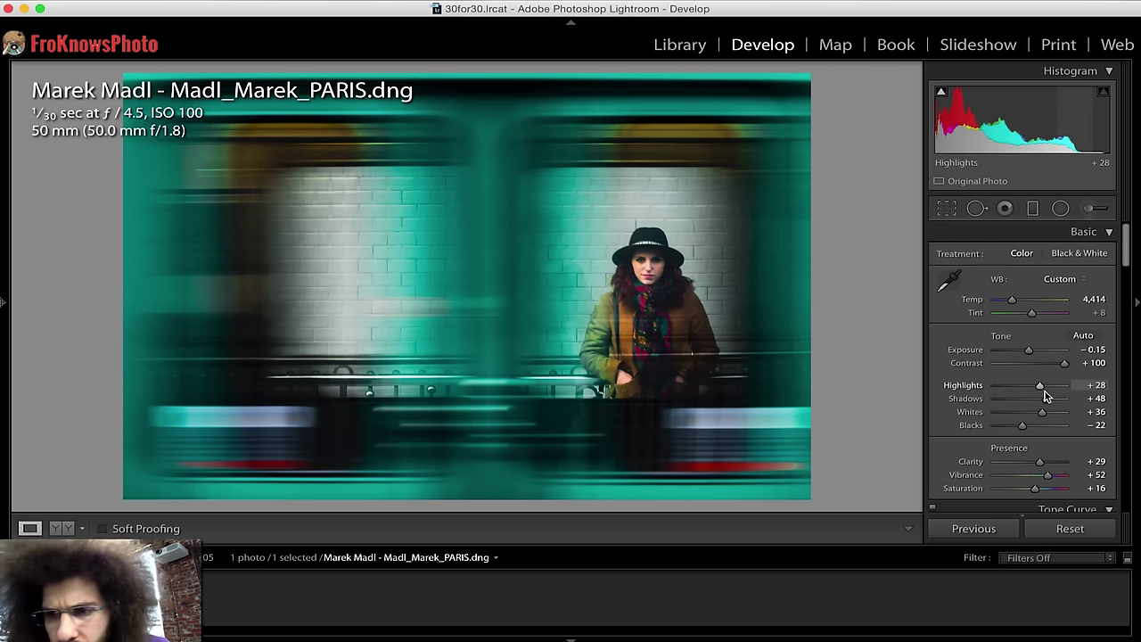
{"action": "mouse_move", "coordinate": [1046, 399]}
{"action": "left_mouse_down"}
{"action": "mouse_move", "coordinate": [1029, 384]}
{"action": "mouse_move", "coordinate": [1038, 388]}
{"action": "left_mouse_up"}
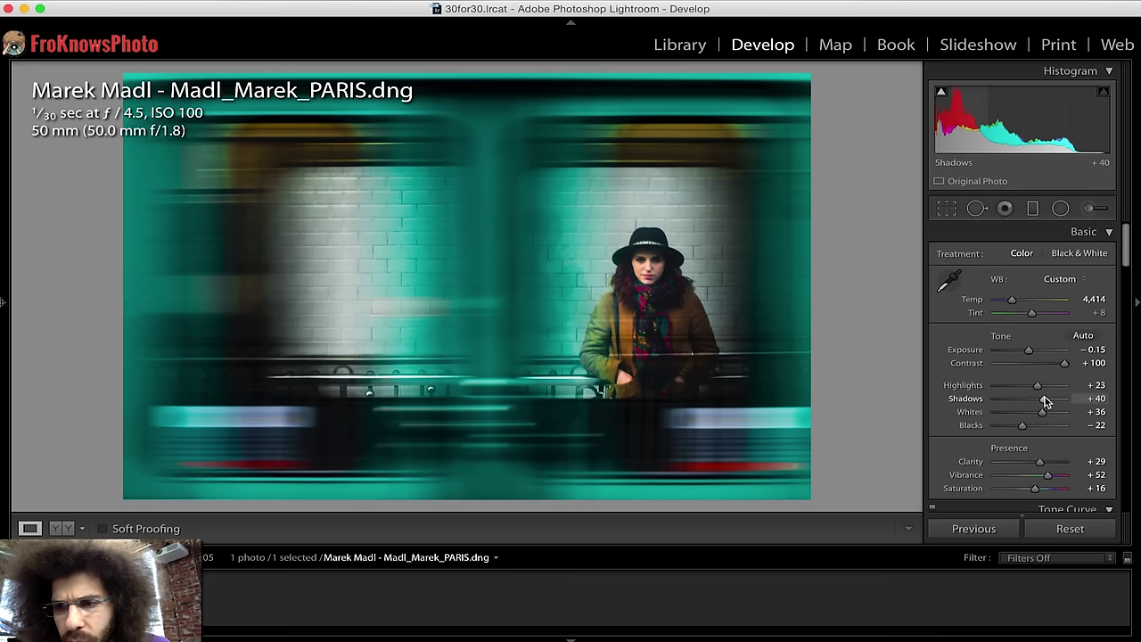
{"action": "left_click_drag", "start_coordinate": [1049, 402], "coordinate": [1046, 402]}
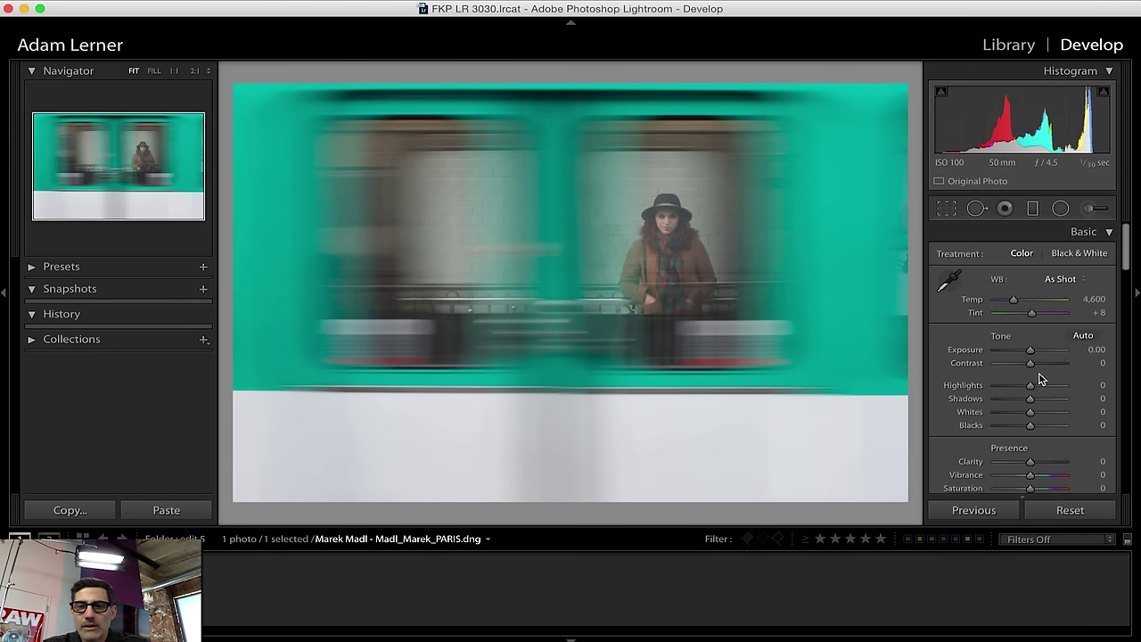
Step: Set Contrast to +72, Blacks to −41 and Clarity to +23
{"action": "left_click_drag", "start_coordinate": [1032, 368], "coordinate": [1057, 368]}
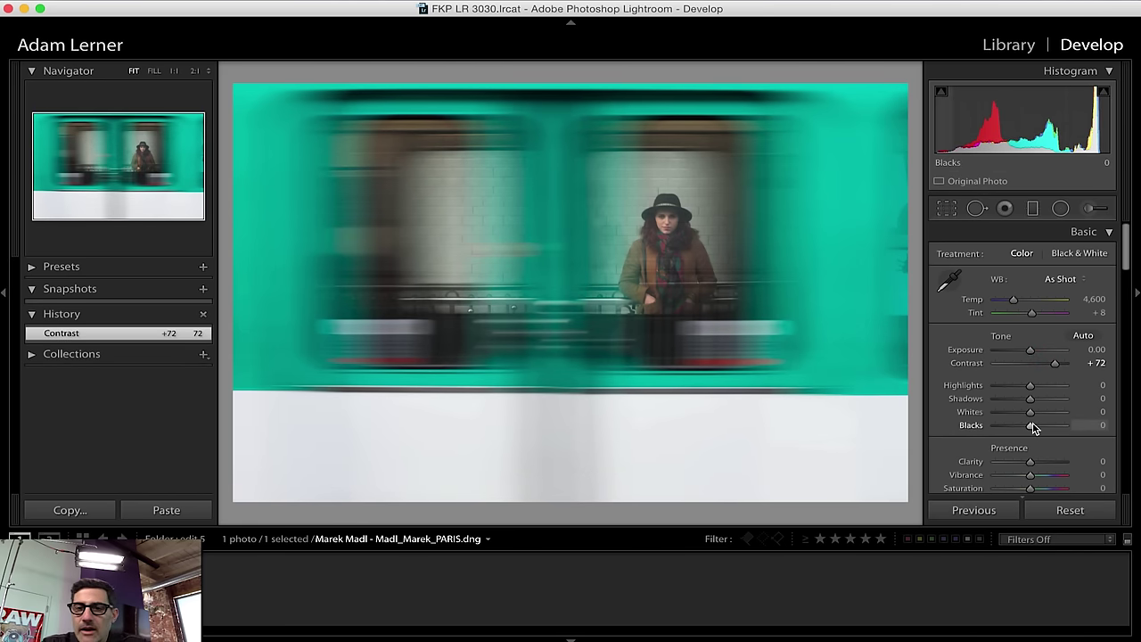
{"action": "left_click_drag", "start_coordinate": [1032, 428], "coordinate": [1018, 427]}
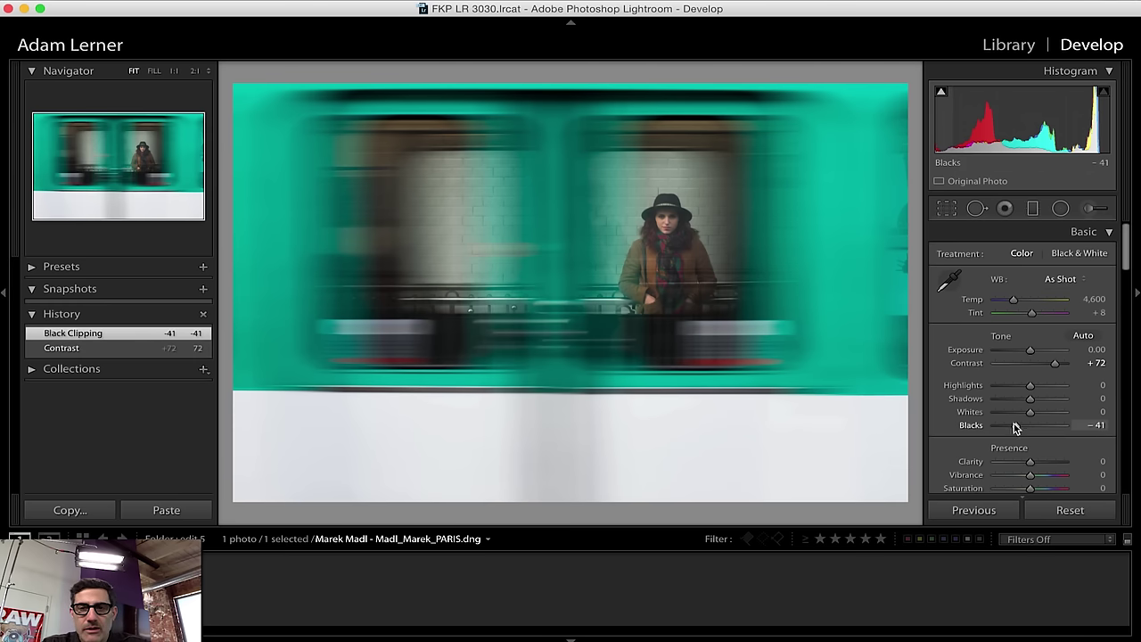
{"action": "left_click_drag", "start_coordinate": [1027, 464], "coordinate": [1034, 464]}
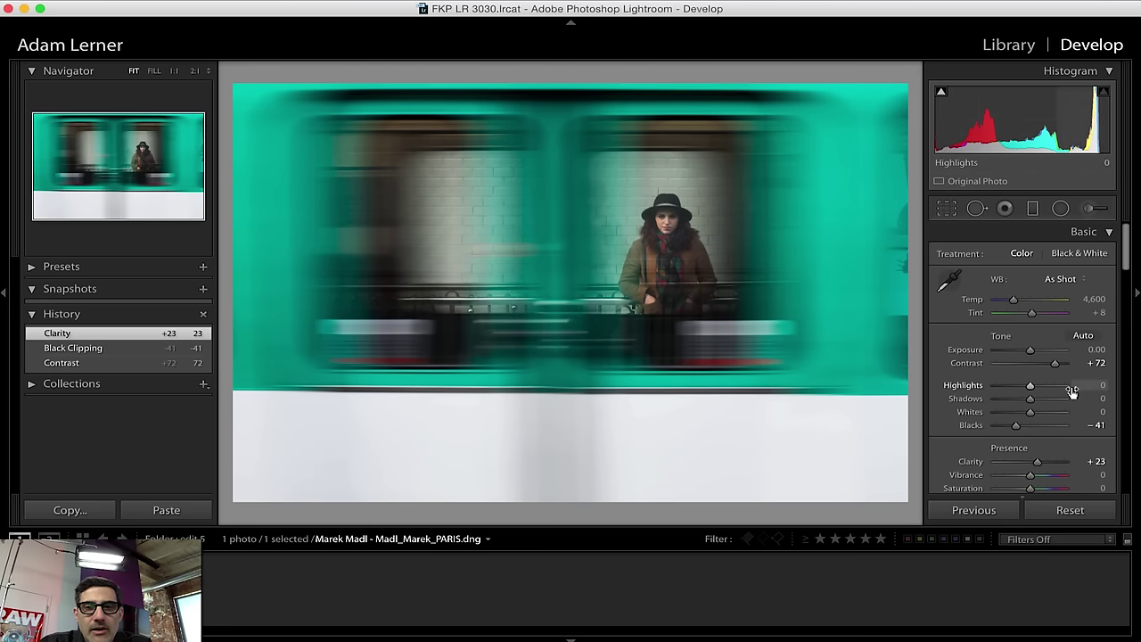
Step: Enter a Temp of 4,700, then begin cropping
{"action": "left_click", "coordinate": [1091, 298]}
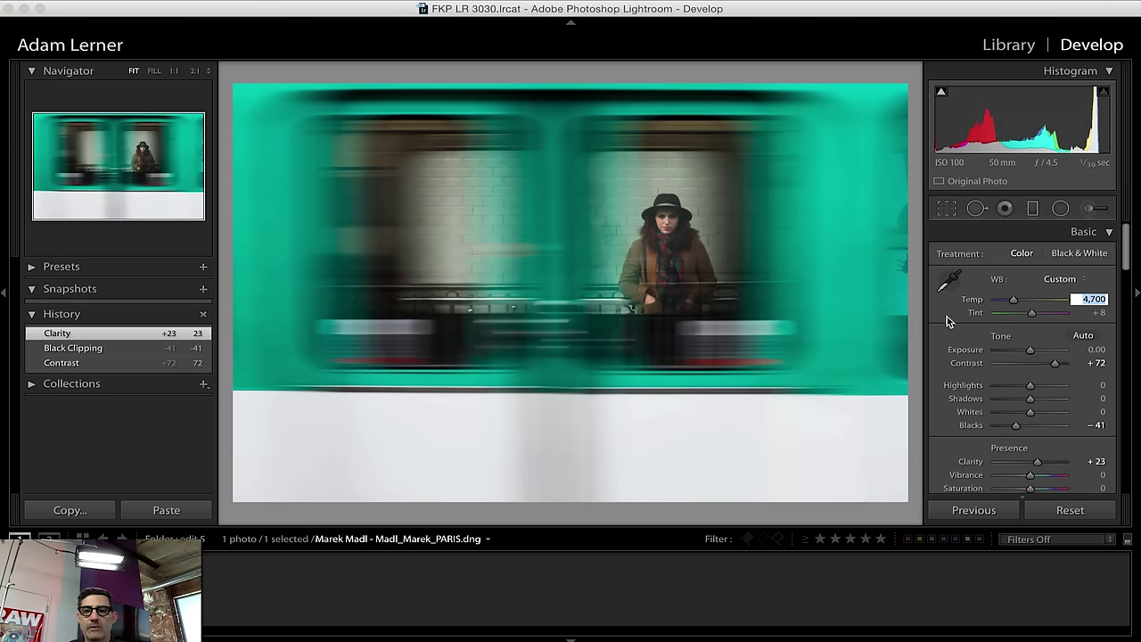
{"action": "key", "text": "Return"}
{"action": "scroll", "coordinate": [1054, 448], "scroll_direction": "down", "scroll_amount": 1}
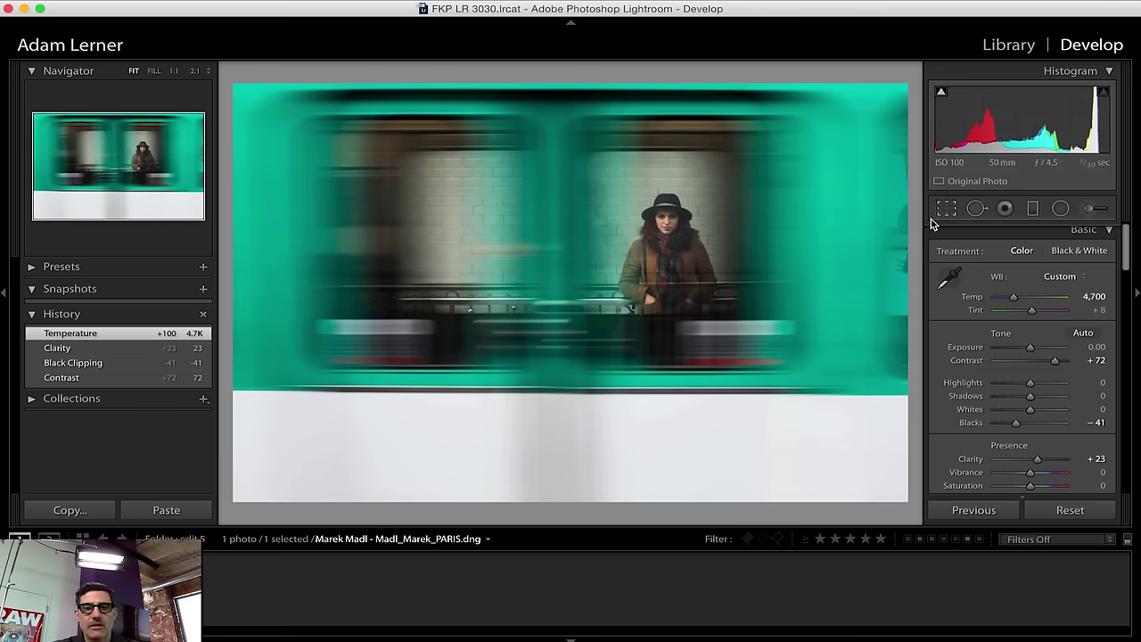
{"action": "key", "text": "r"}
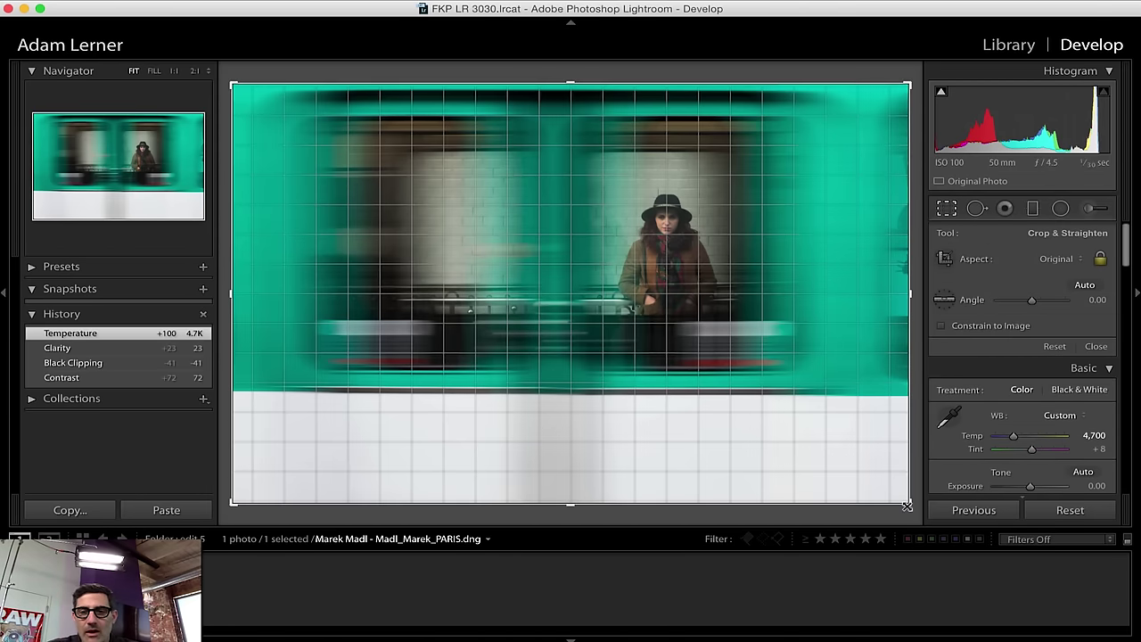
Step: Tighten the crop slightly from the bottom-right corner at the original aspect ratio, and apply it
{"action": "left_click_drag", "start_coordinate": [906, 503], "coordinate": [889, 493]}
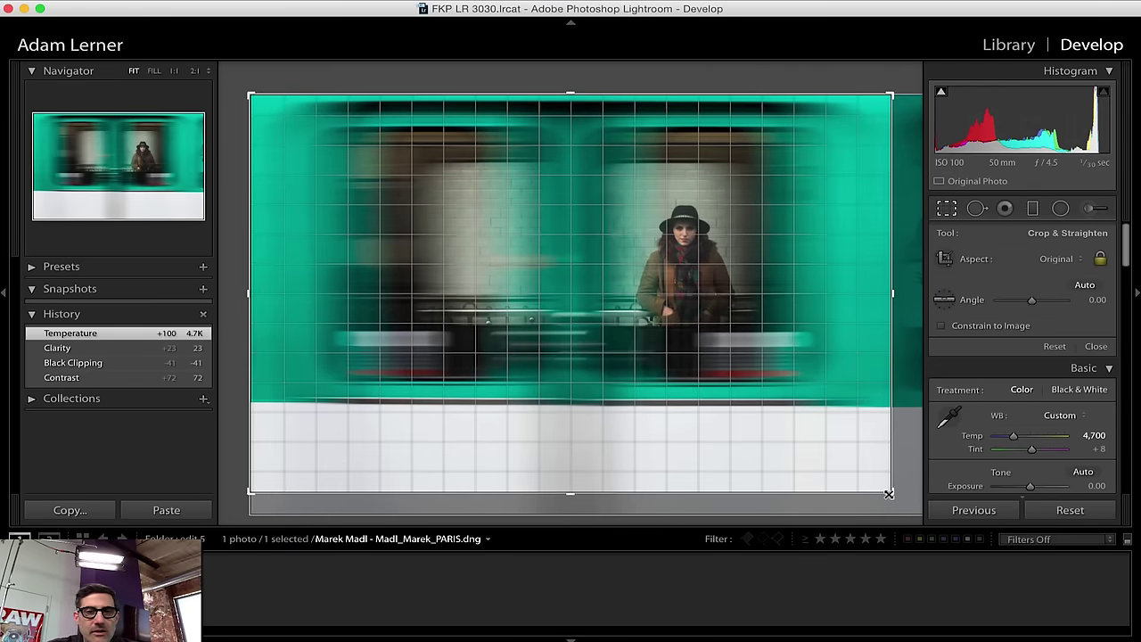
{"action": "left_click_drag", "start_coordinate": [889, 493], "coordinate": [888, 493]}
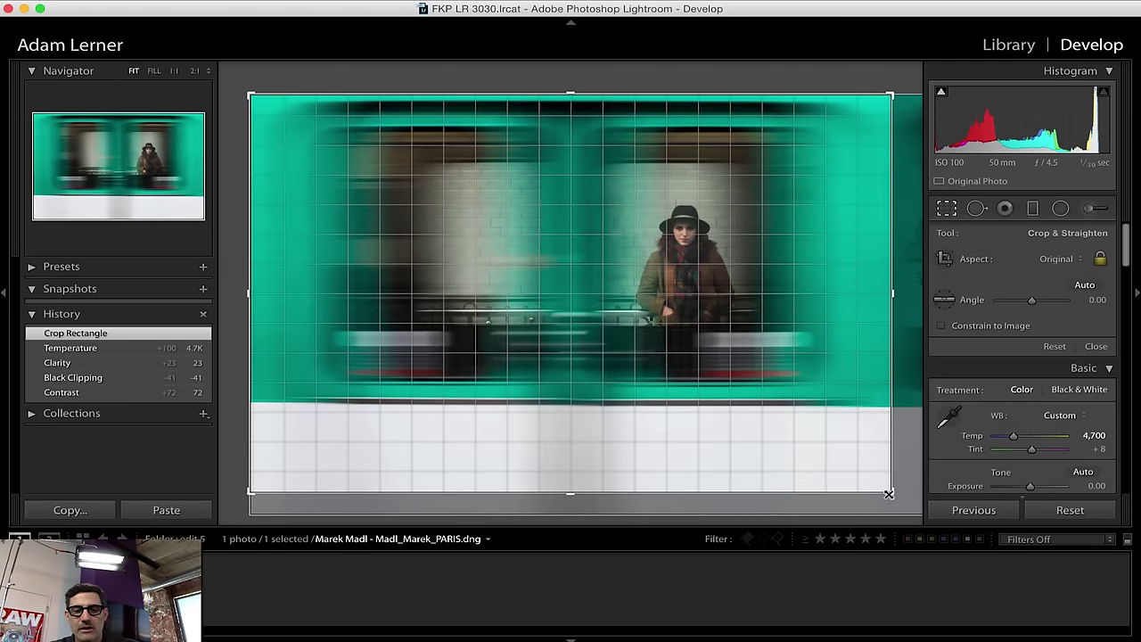
{"action": "key", "text": "Return"}
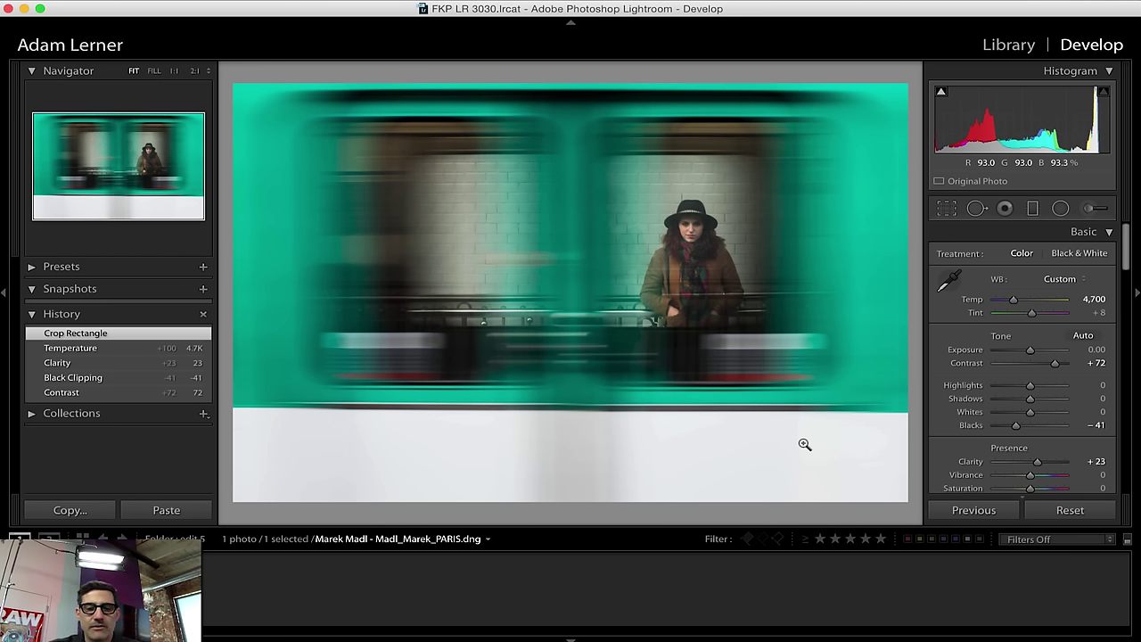
{"action": "key", "text": "r"}
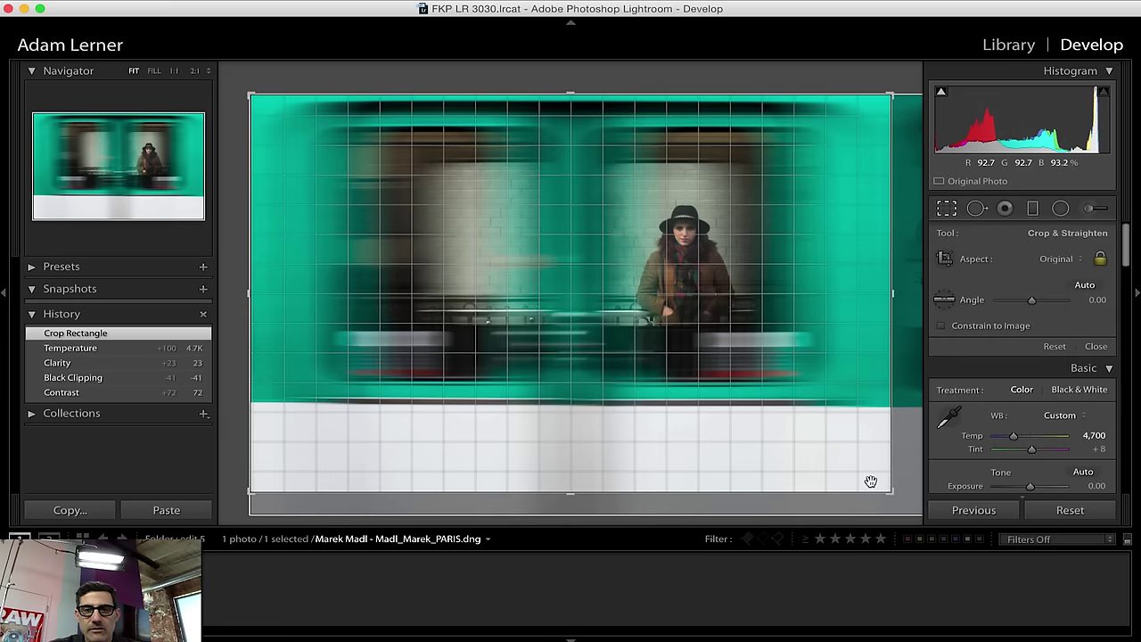
{"action": "key", "text": "r"}
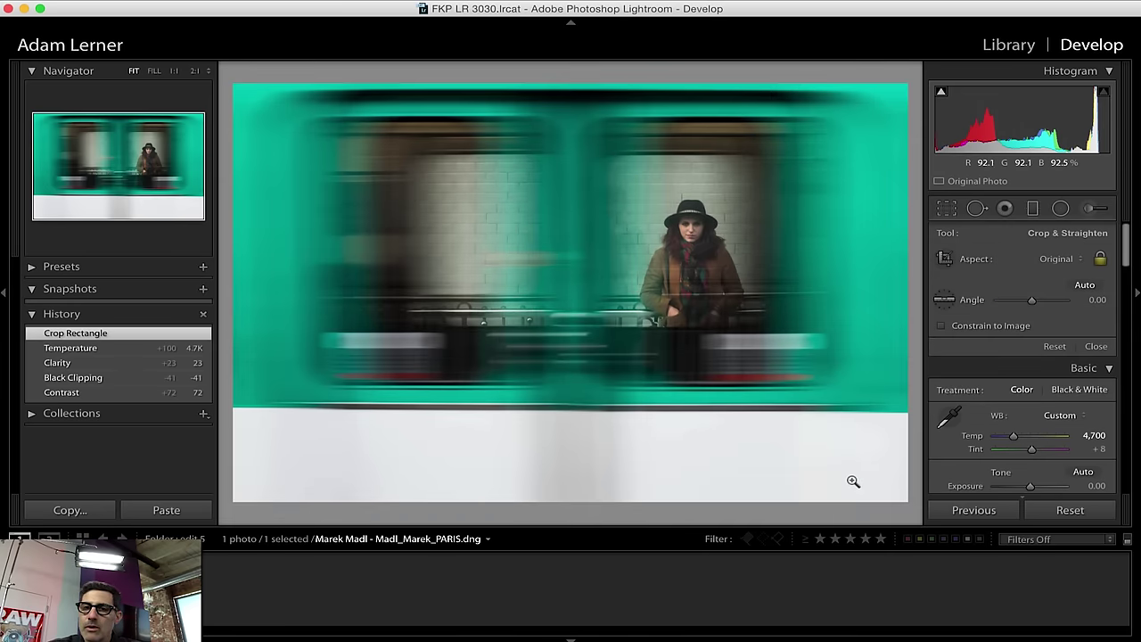
{"action": "key", "text": "r"}
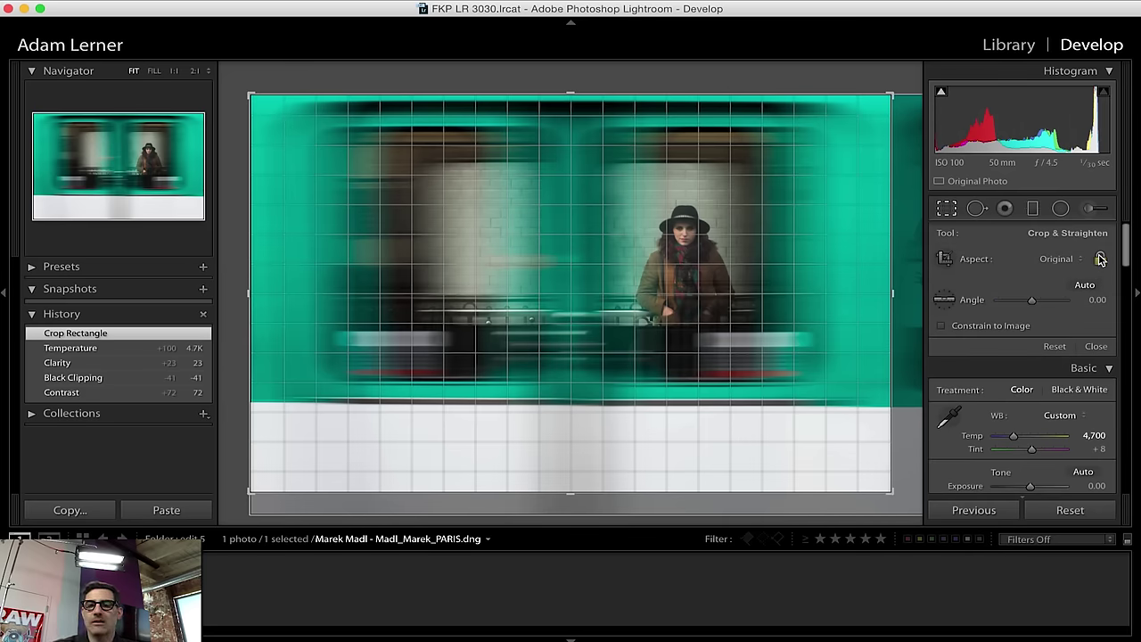
Step: Unlock the aspect ratio and raise the bottom crop edge above the white platform for a panoramic strip
{"action": "left_click", "coordinate": [1100, 258]}
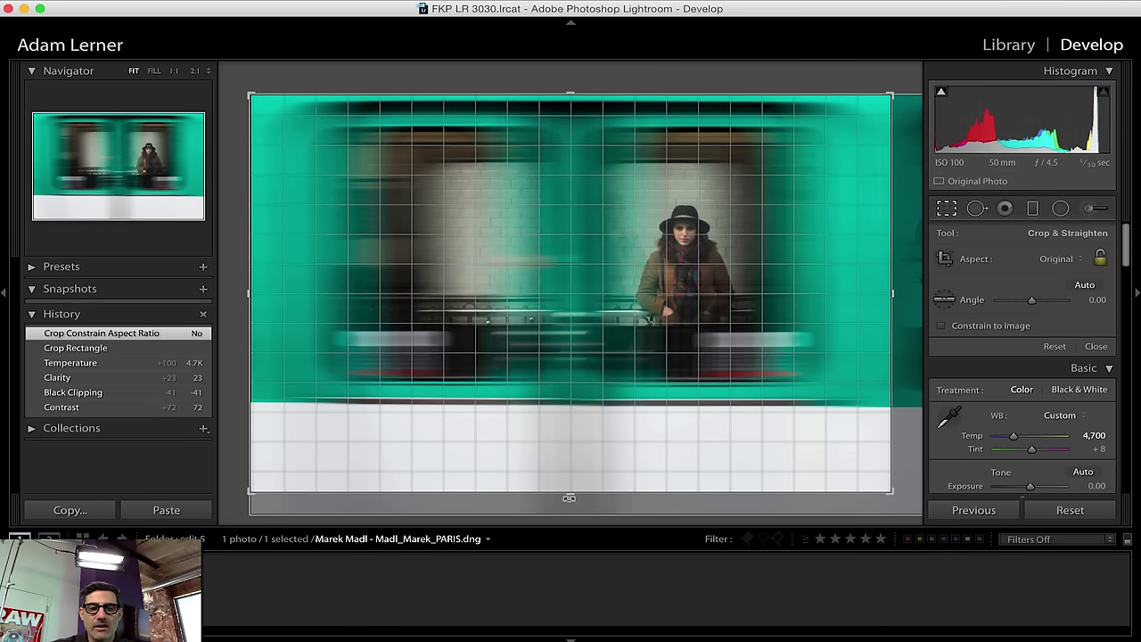
{"action": "left_click_drag", "start_coordinate": [571, 494], "coordinate": [568, 450]}
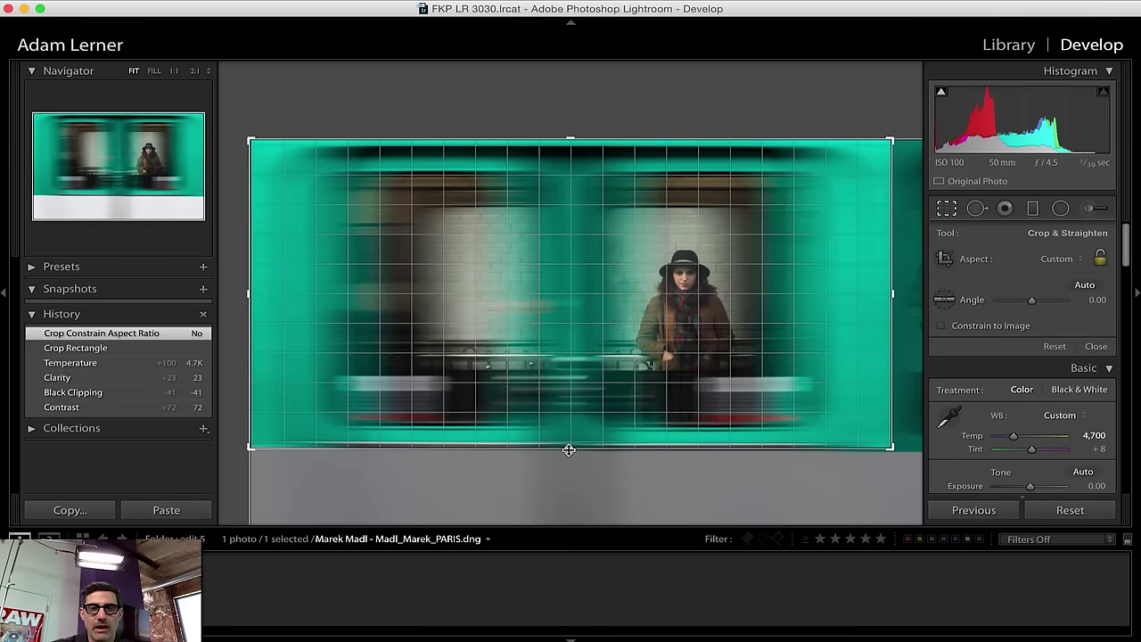
{"action": "key", "text": "Return"}
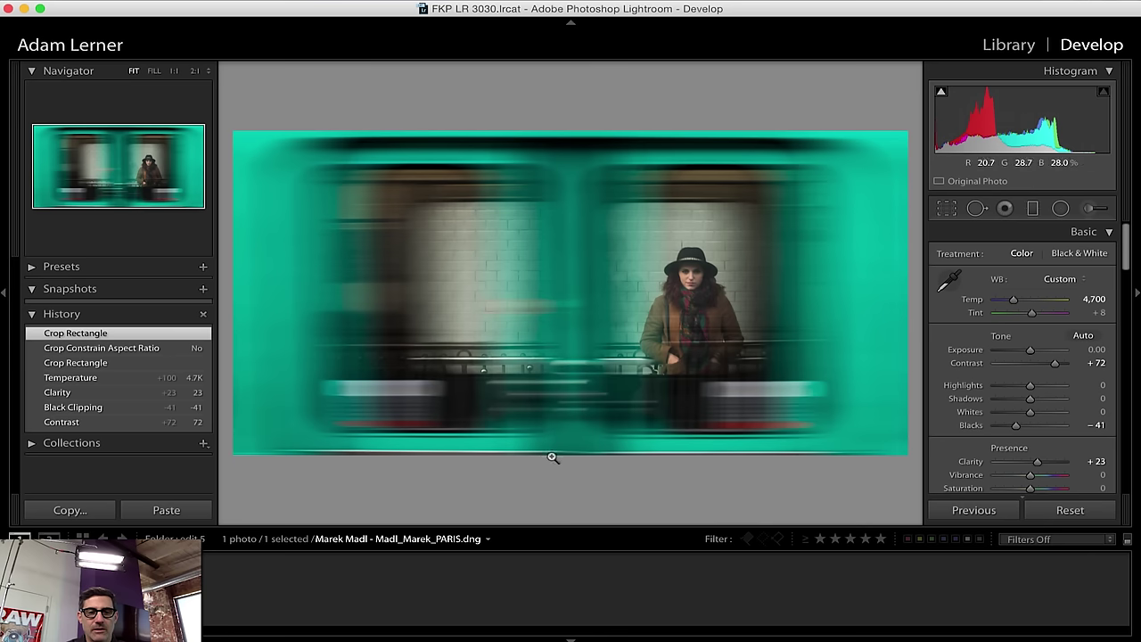
Step: Nudge the bottom crop edge slightly, apply it, then undo that extra change
{"action": "key", "text": "r"}
{"action": "left_click_drag", "start_coordinate": [570, 449], "coordinate": [568, 446]}
{"action": "key", "text": "Return"}
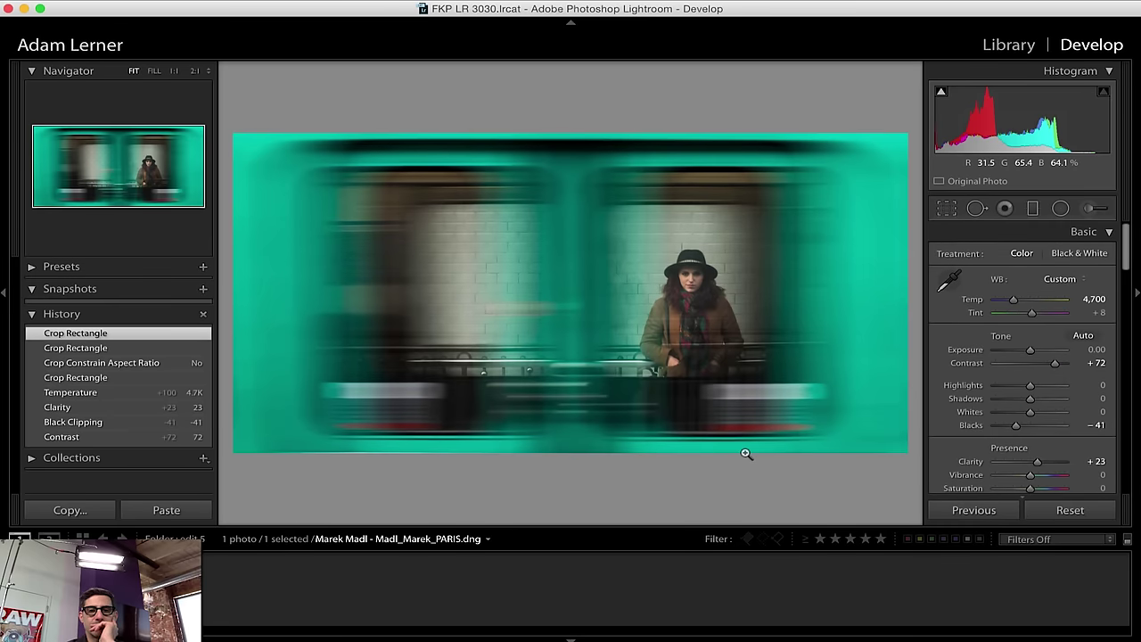
{"action": "key", "text": "ctrl+z"}
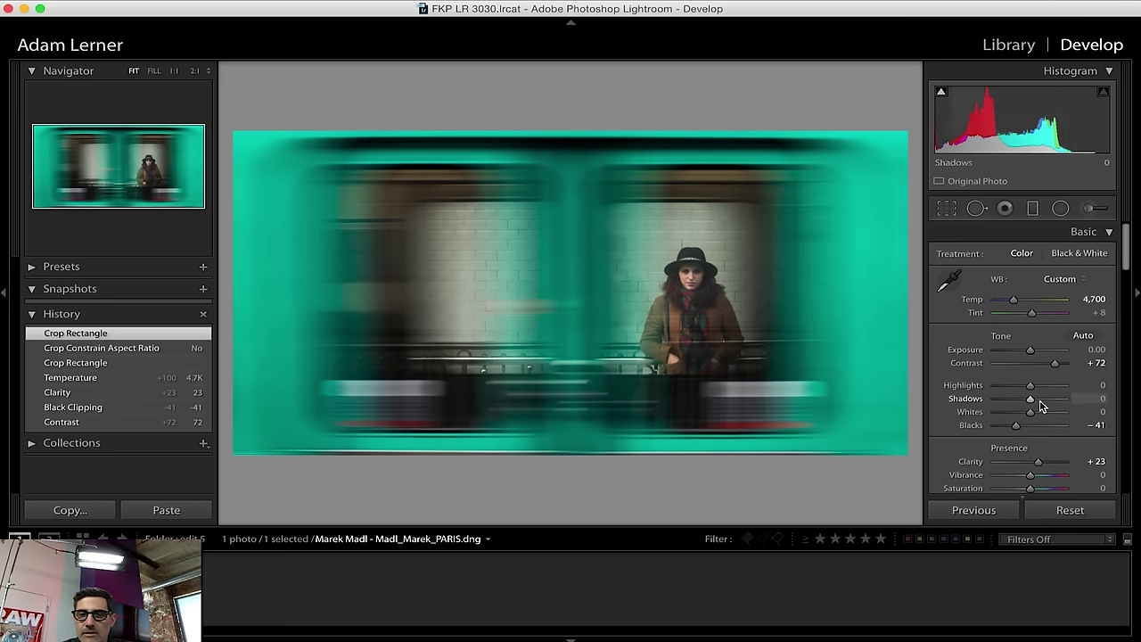
Step: Check the woman's face at 1:1, then brighten the Whites and ease up the Blacks
{"action": "left_click", "coordinate": [685, 267]}
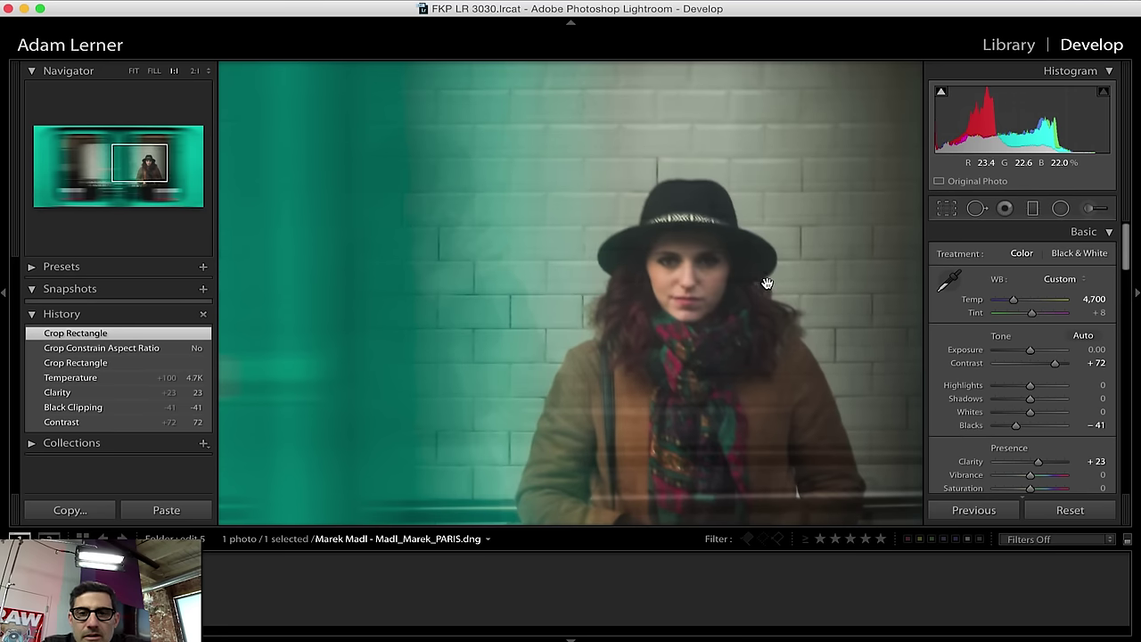
{"action": "left_click", "coordinate": [704, 278]}
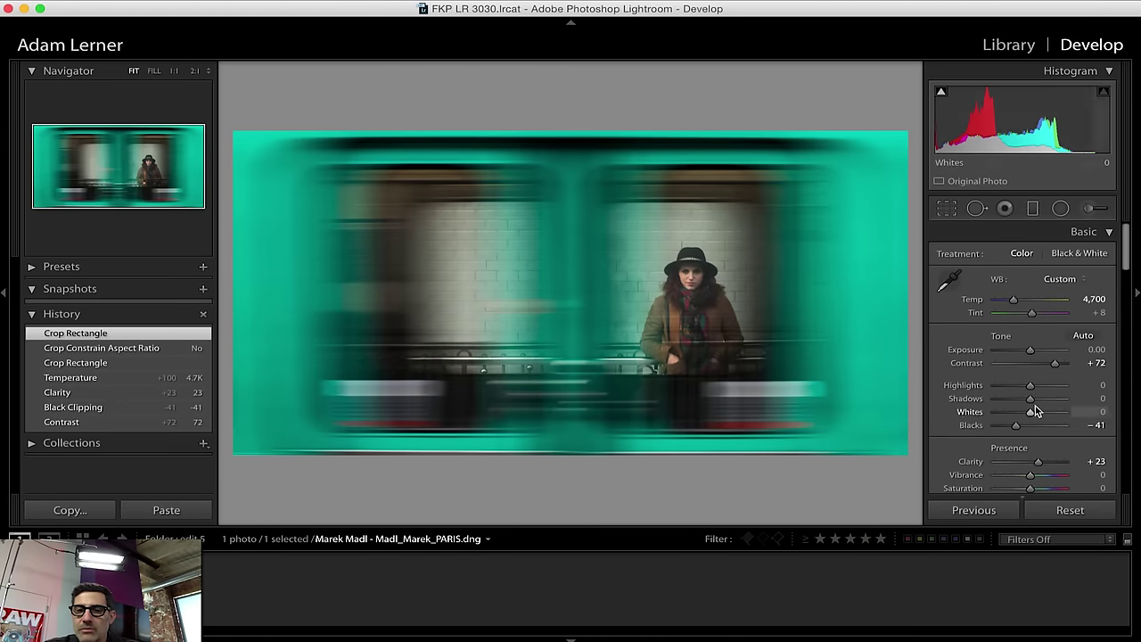
{"action": "left_click_drag", "start_coordinate": [1032, 413], "coordinate": [1026, 387]}
{"action": "left_click_drag", "start_coordinate": [1016, 426], "coordinate": [1014, 432]}
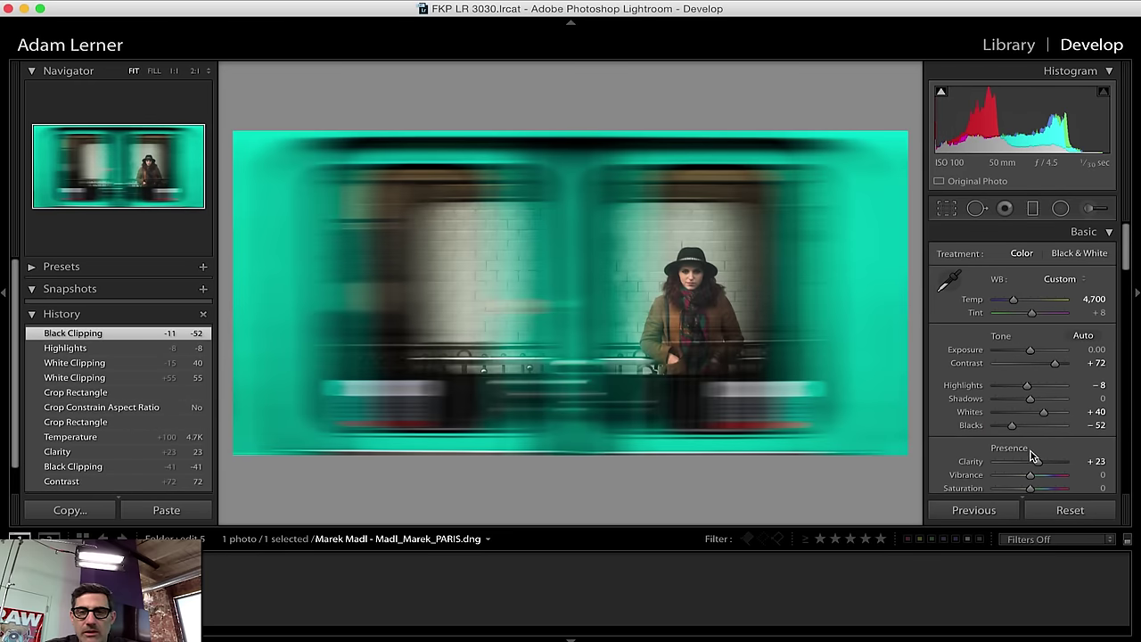
Step: Raise Clarity to +39 and set the white balance Temp to 4,750
{"action": "left_click_drag", "start_coordinate": [1038, 461], "coordinate": [1042, 464]}
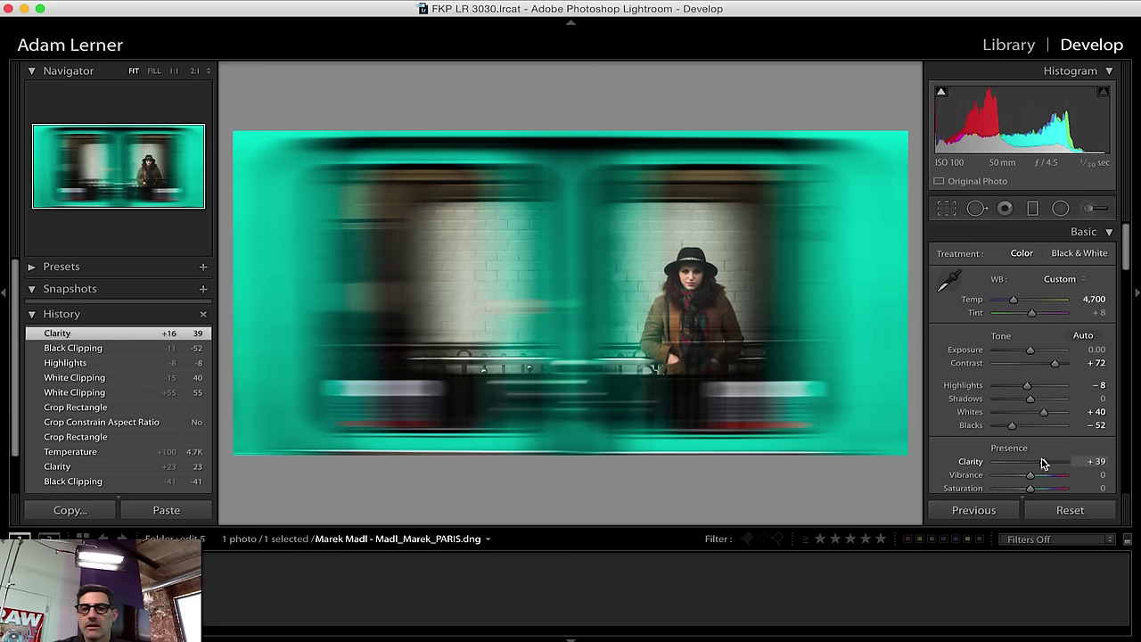
{"action": "left_click", "coordinate": [1094, 298]}
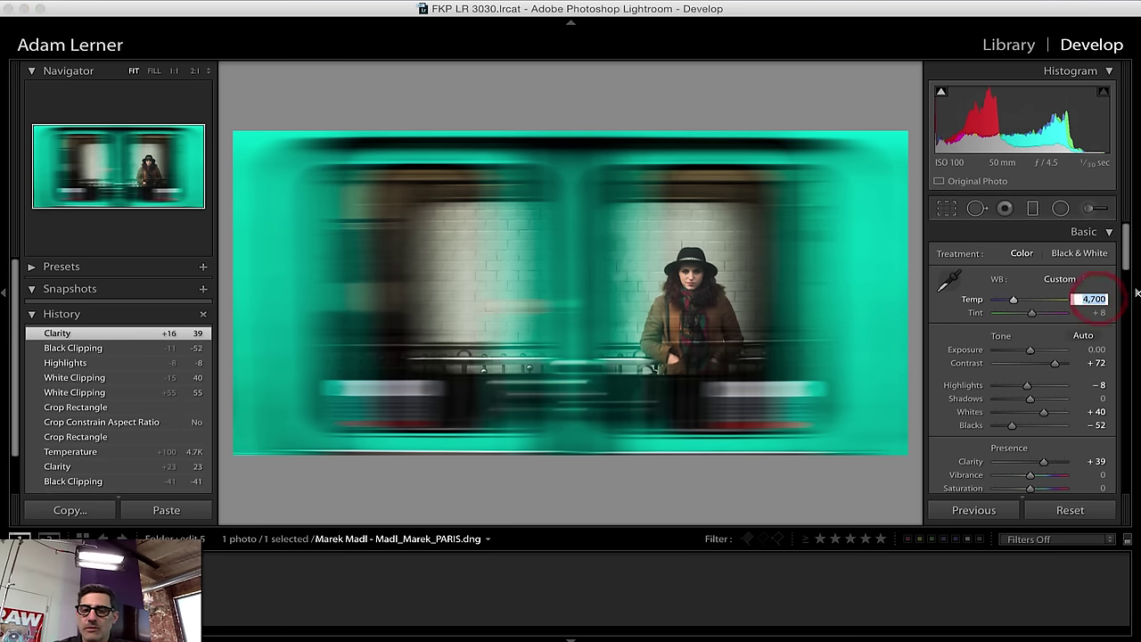
{"action": "key", "text": "Up"}
{"action": "key", "text": "Down"}
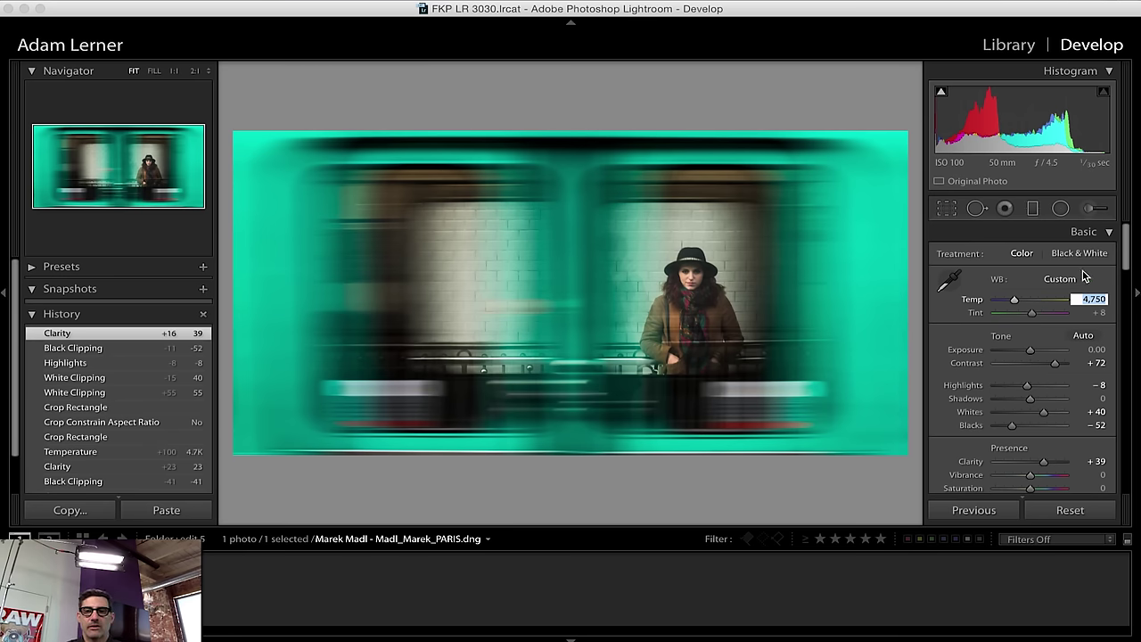
{"action": "key", "text": "Return"}
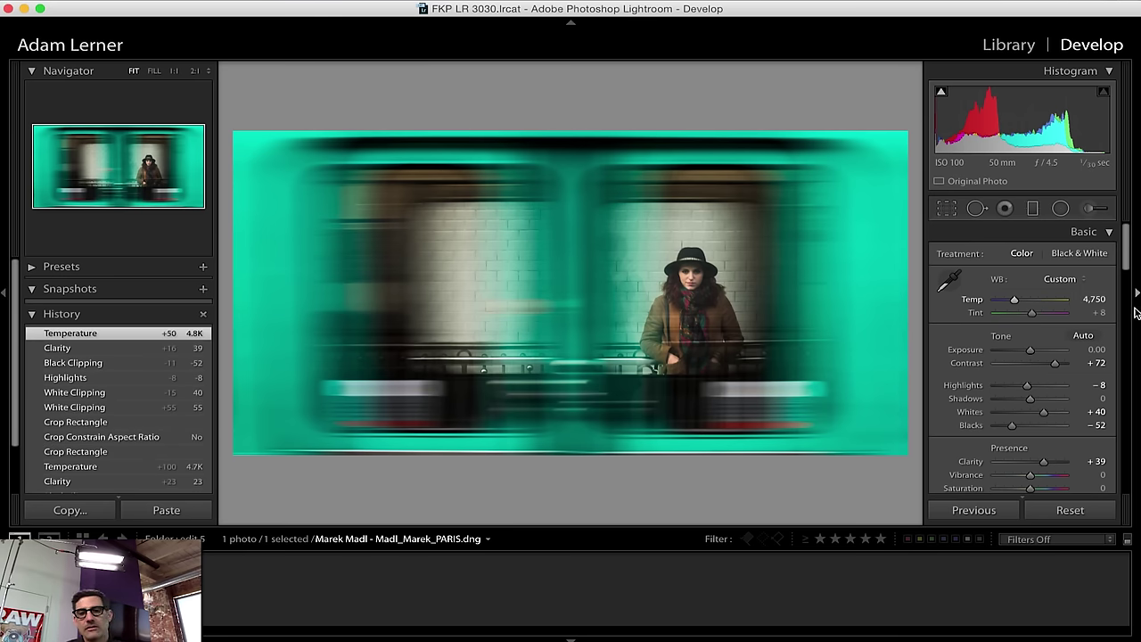
Step: Save the current colour look as a snapshot named 'color'
{"action": "key", "text": "super+n"}
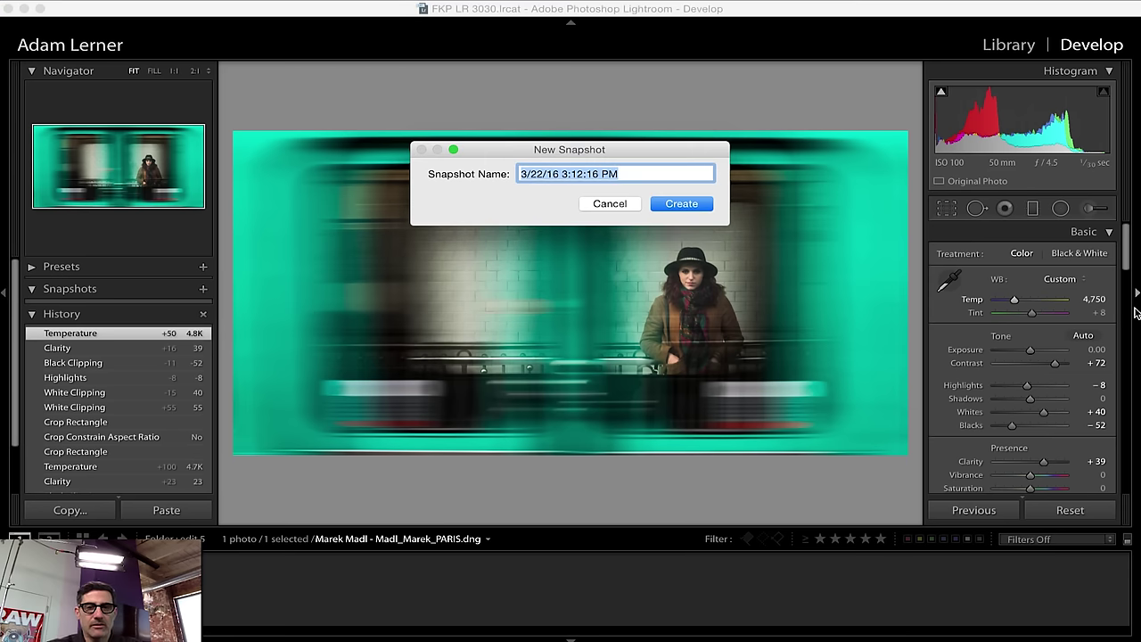
{"action": "type", "text": "color"}
{"action": "key", "text": "Return"}
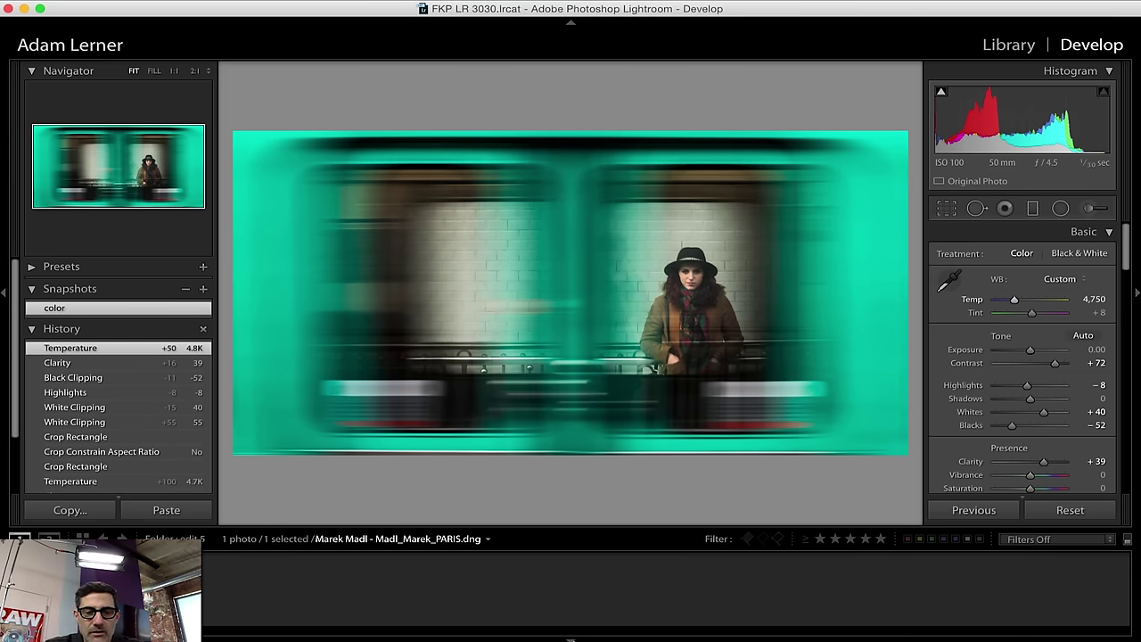
Step: Hide the filmstrip and convert the photo to black and white with Contrast +100 and Clarity +61
{"action": "left_click", "coordinate": [571, 638]}
{"action": "key", "text": "v"}
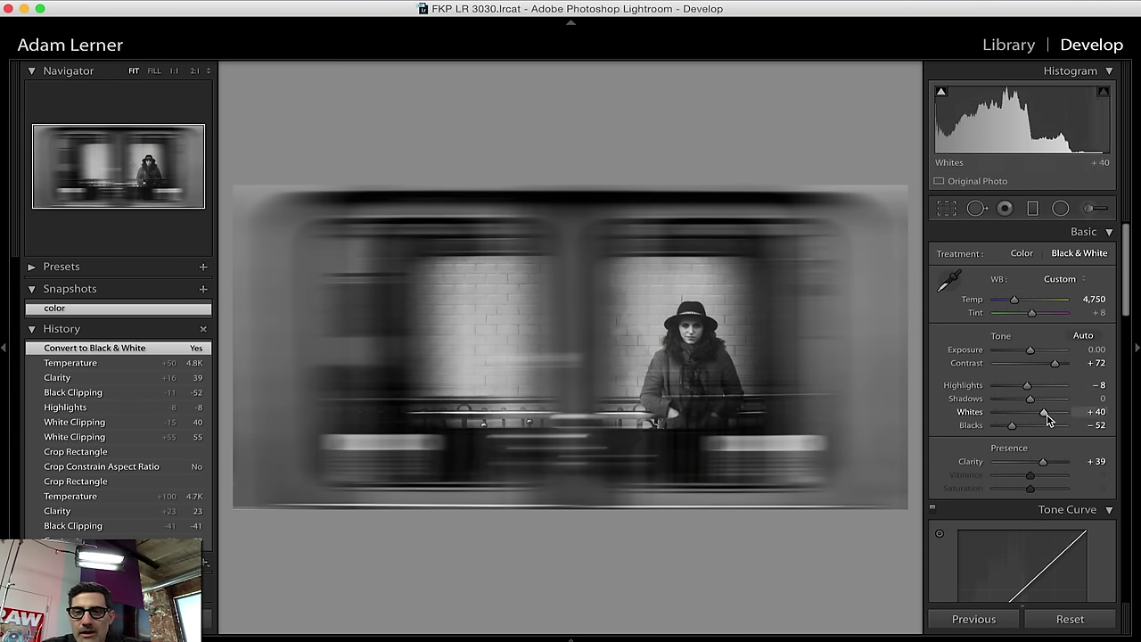
{"action": "left_click_drag", "start_coordinate": [1054, 364], "coordinate": [1058, 363]}
{"action": "left_click_drag", "start_coordinate": [1135, 370], "coordinate": [1135, 370]}
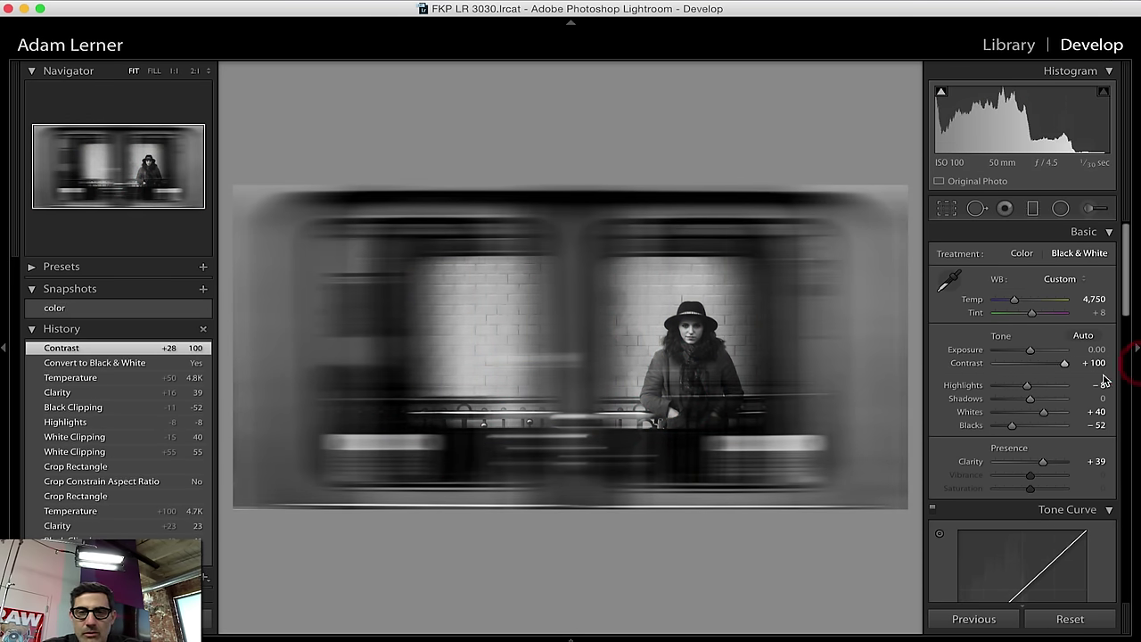
{"action": "left_click_drag", "start_coordinate": [1043, 466], "coordinate": [1050, 463]}
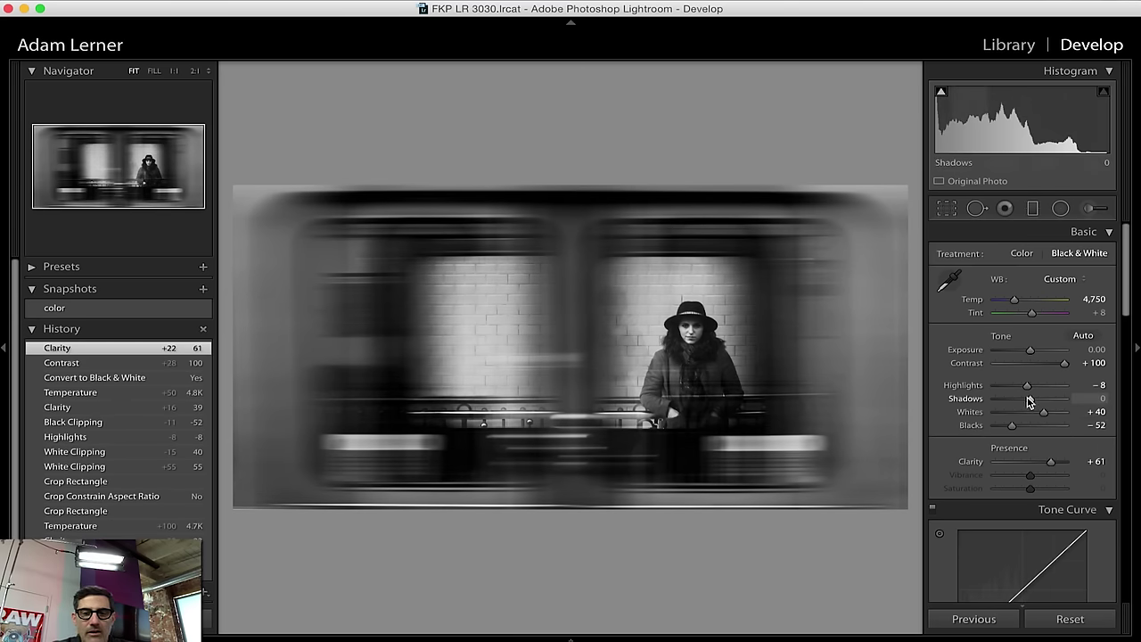
{"action": "key", "text": "r"}
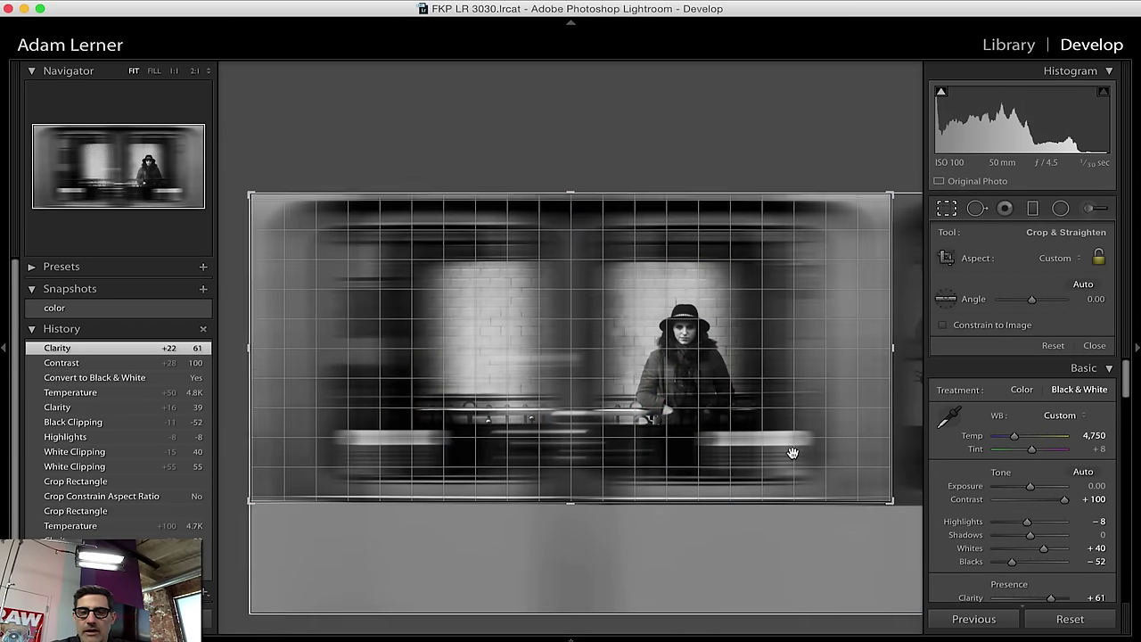
Step: Try extending the black-and-white crop down to the photo's bottom, then undo it
{"action": "left_click_drag", "start_coordinate": [570, 503], "coordinate": [557, 628]}
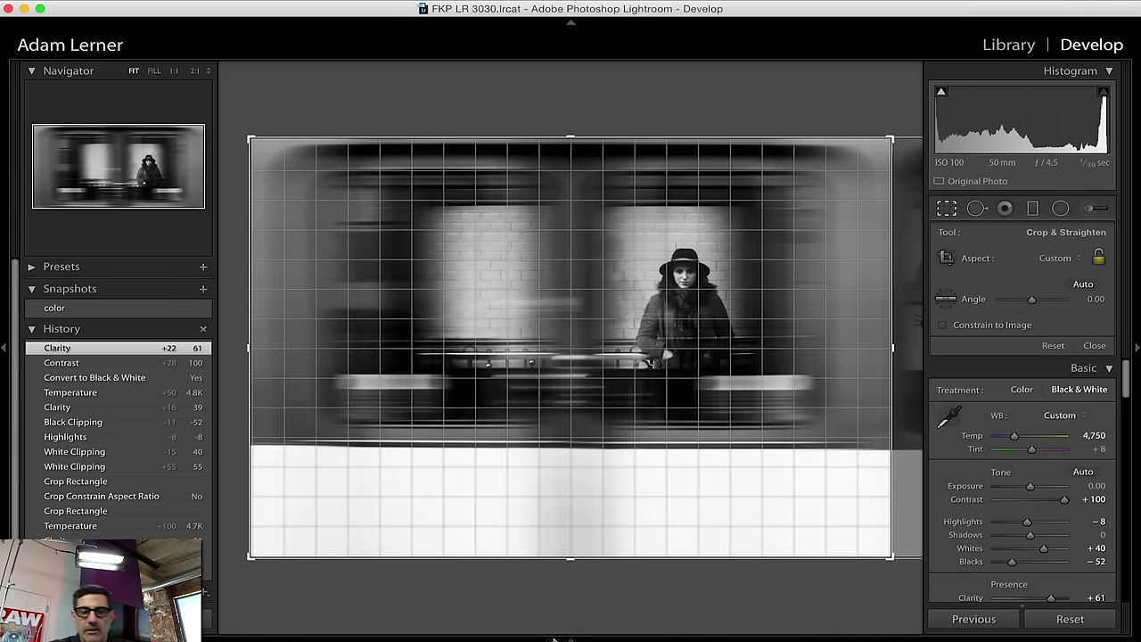
{"action": "key", "text": "r"}
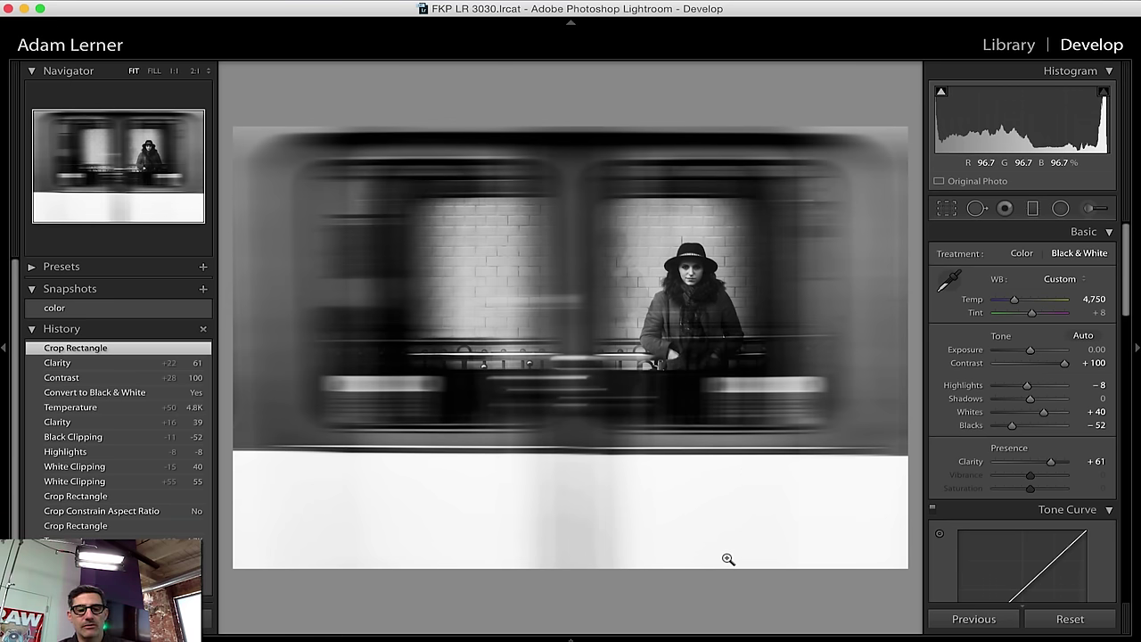
{"action": "key", "text": "cmd+z"}
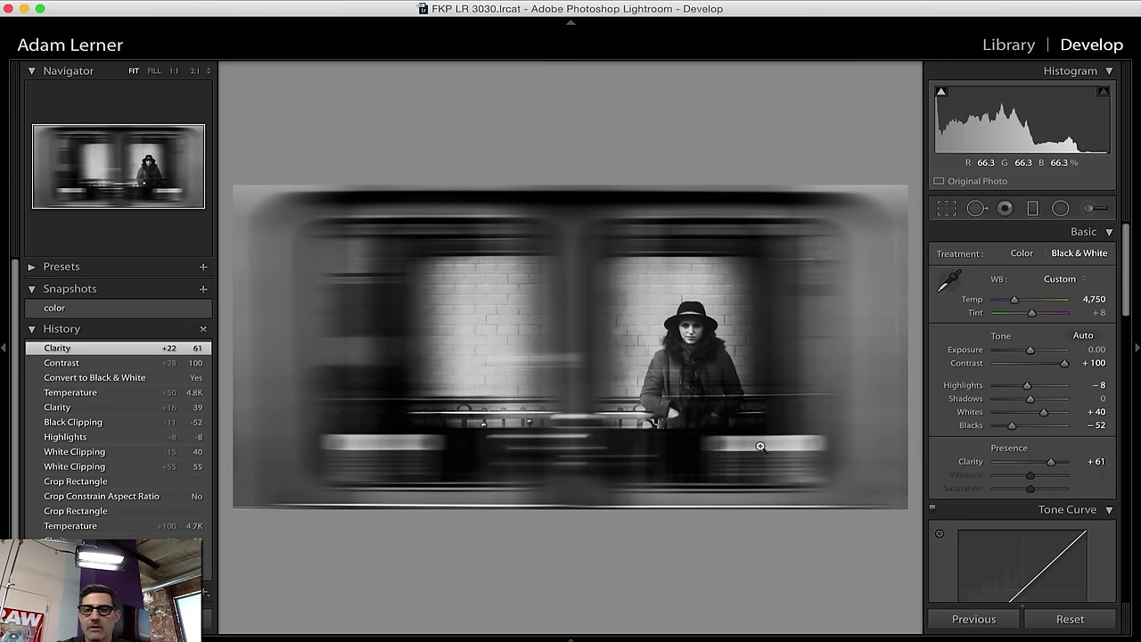
Step: Save the black-and-white look as snapshot 'bw' and compare it against the 'color' snapshot
{"action": "key", "text": "super+n"}
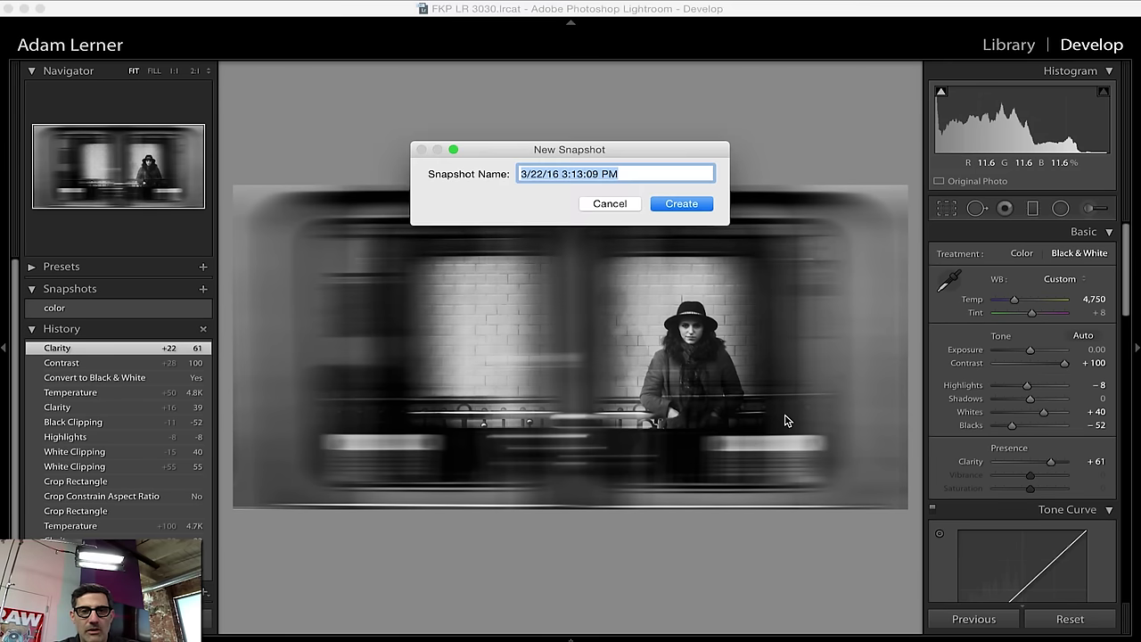
{"action": "type", "text": "bw"}
{"action": "key", "text": "Return"}
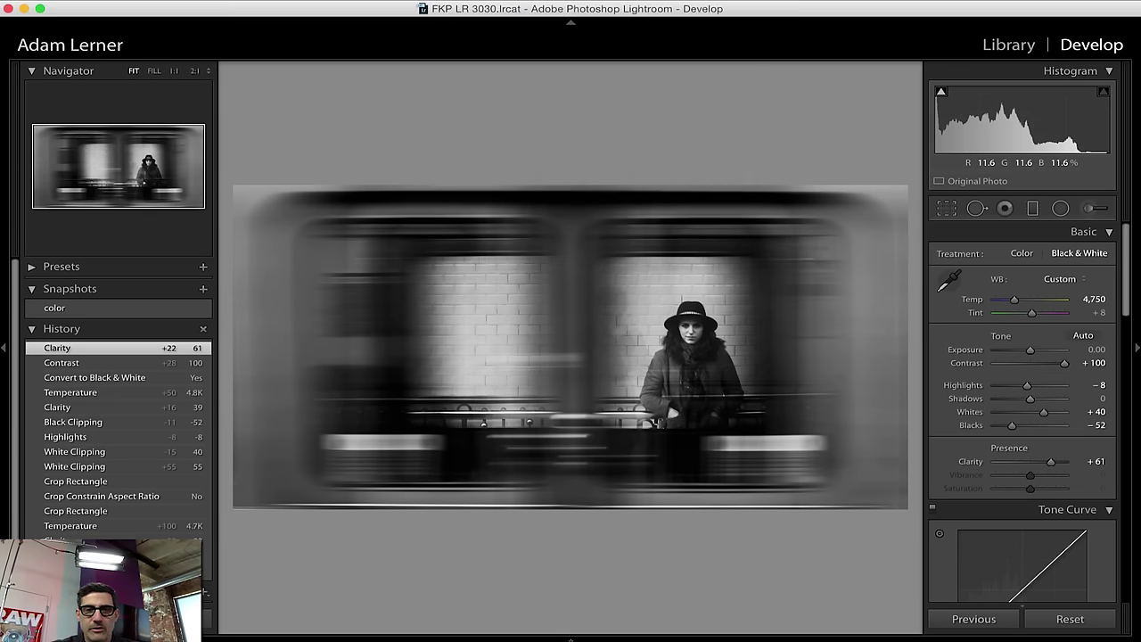
{"action": "left_click", "coordinate": [119, 324]}
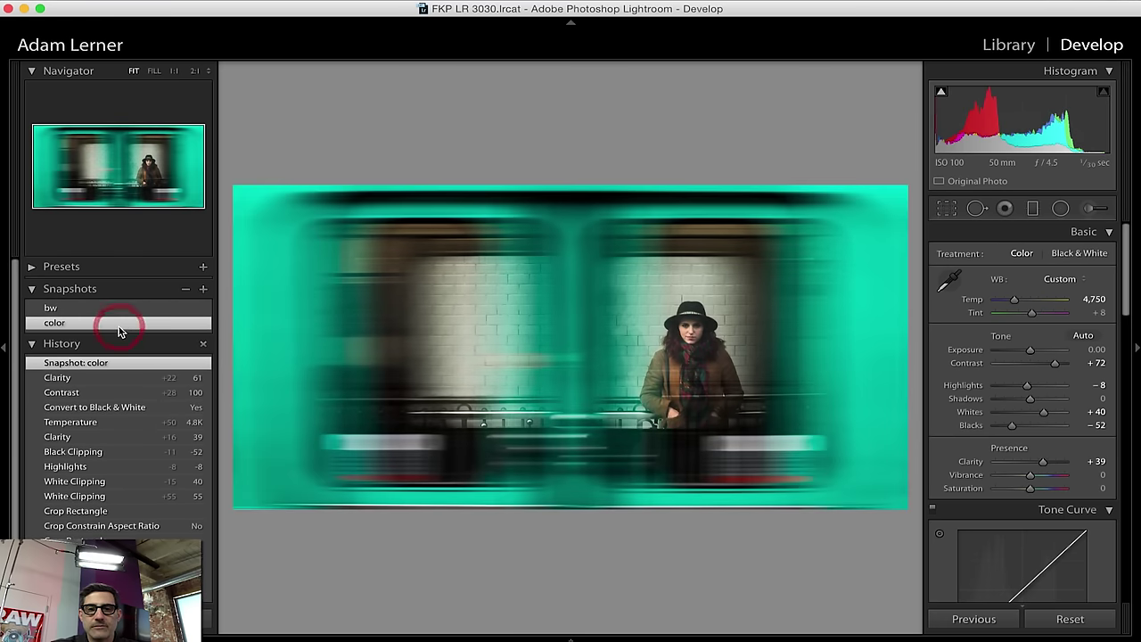
{"action": "left_click", "coordinate": [121, 308]}
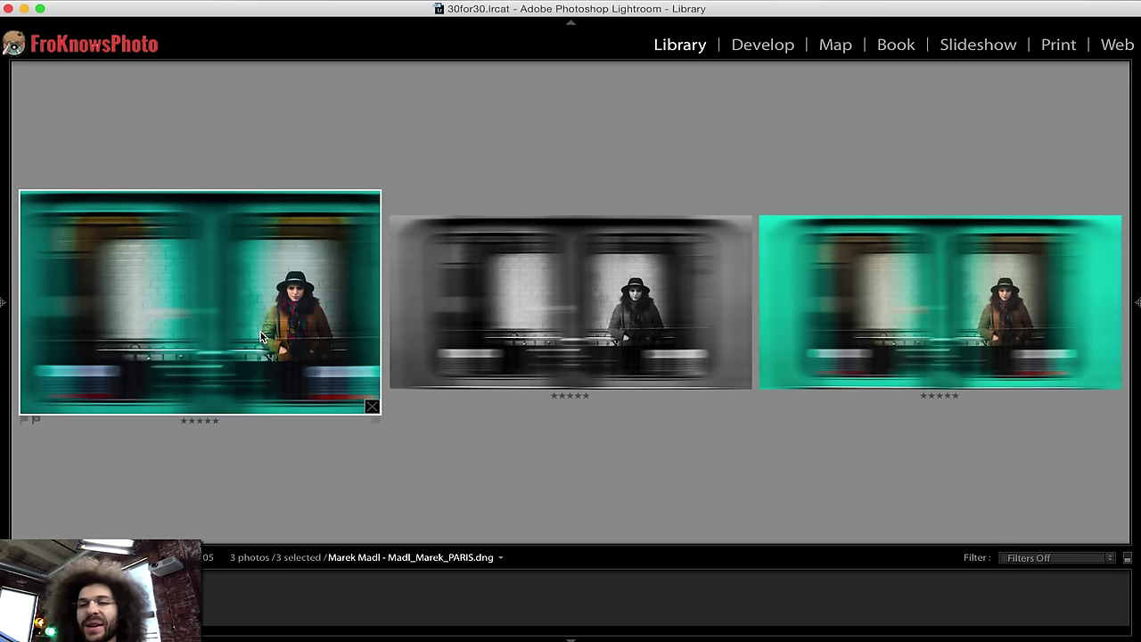
Step: Select the black-and-white version, view it in Loupe, then return to the three-thumbnail Grid
{"action": "left_click", "coordinate": [617, 310]}
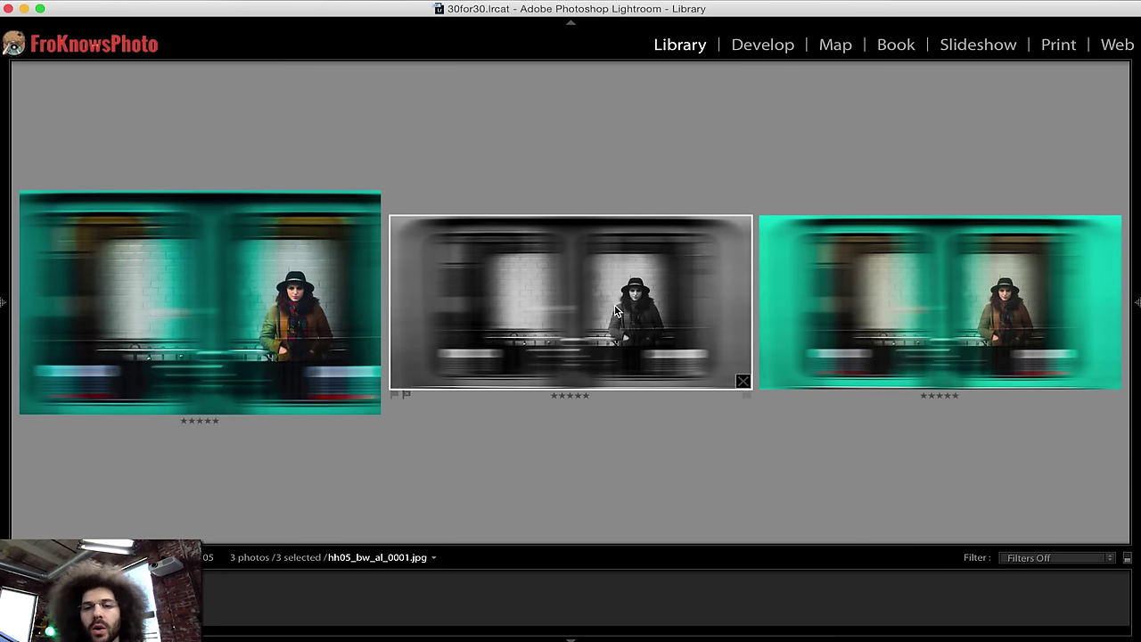
{"action": "double_click", "coordinate": [615, 309]}
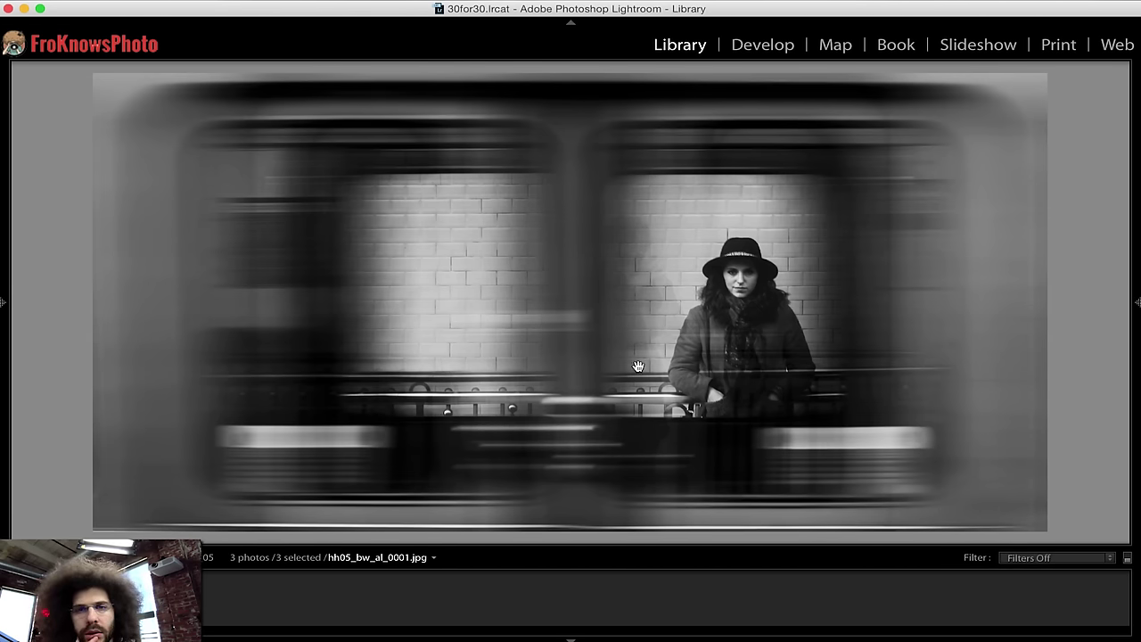
{"action": "double_click", "coordinate": [635, 368]}
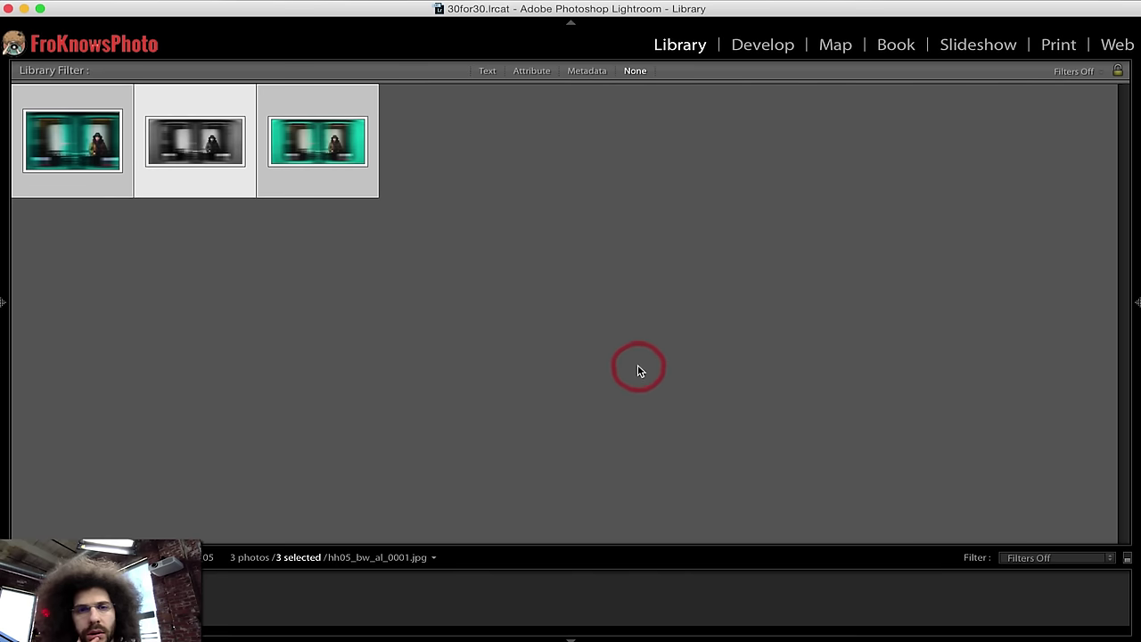
Step: View the PARIS original full size, then compare all three versions in Survey view
{"action": "double_click", "coordinate": [62, 147]}
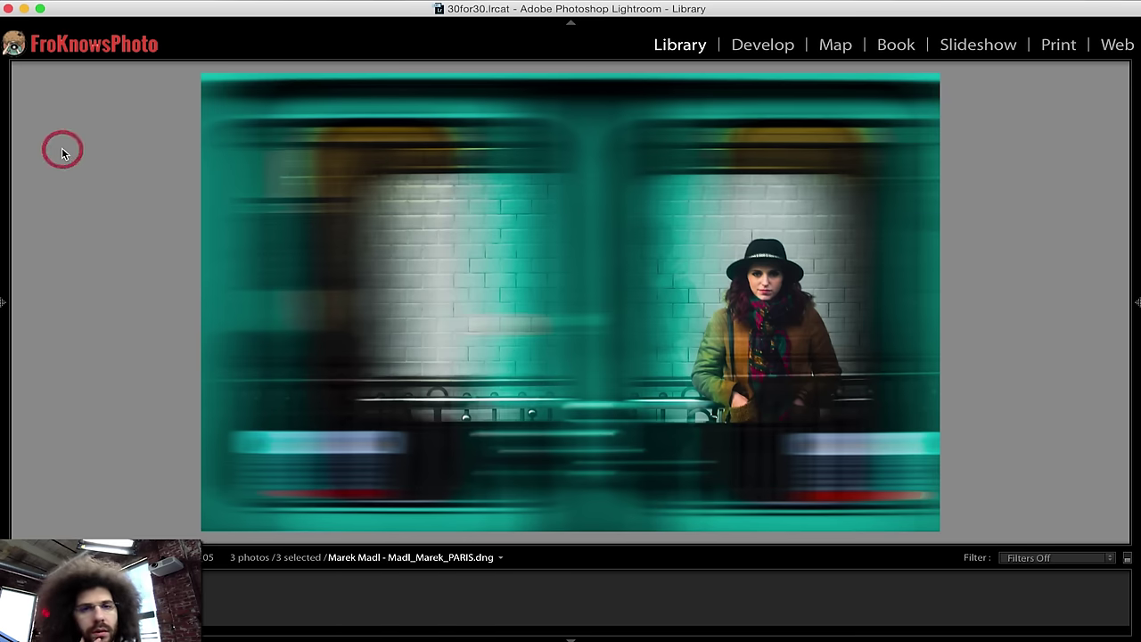
{"action": "double_click", "coordinate": [535, 252]}
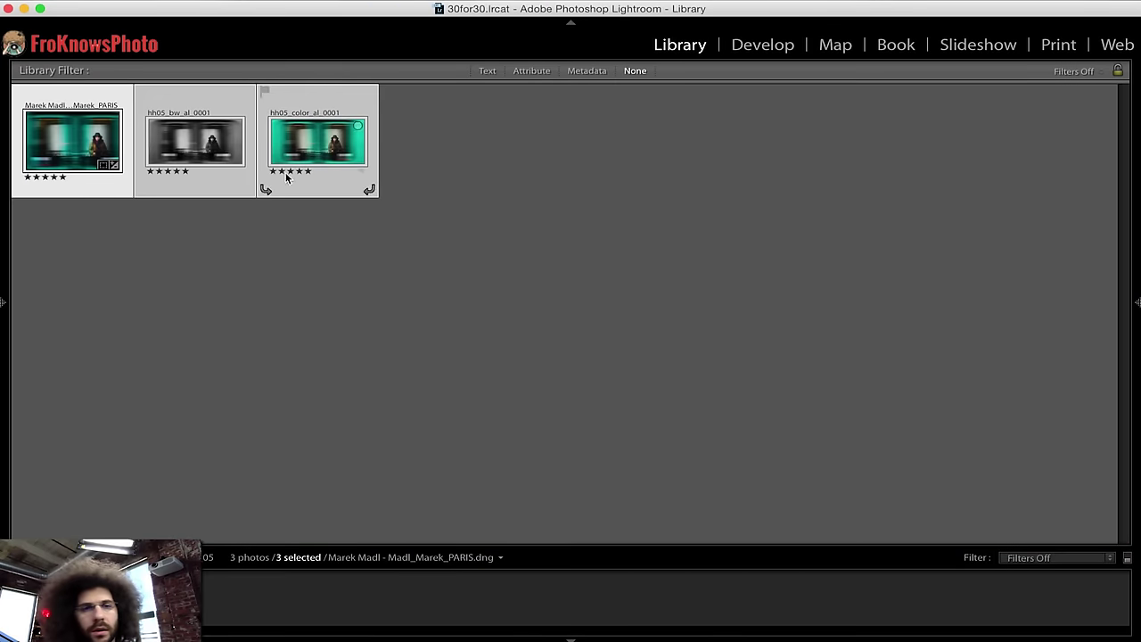
{"action": "key", "text": "n"}
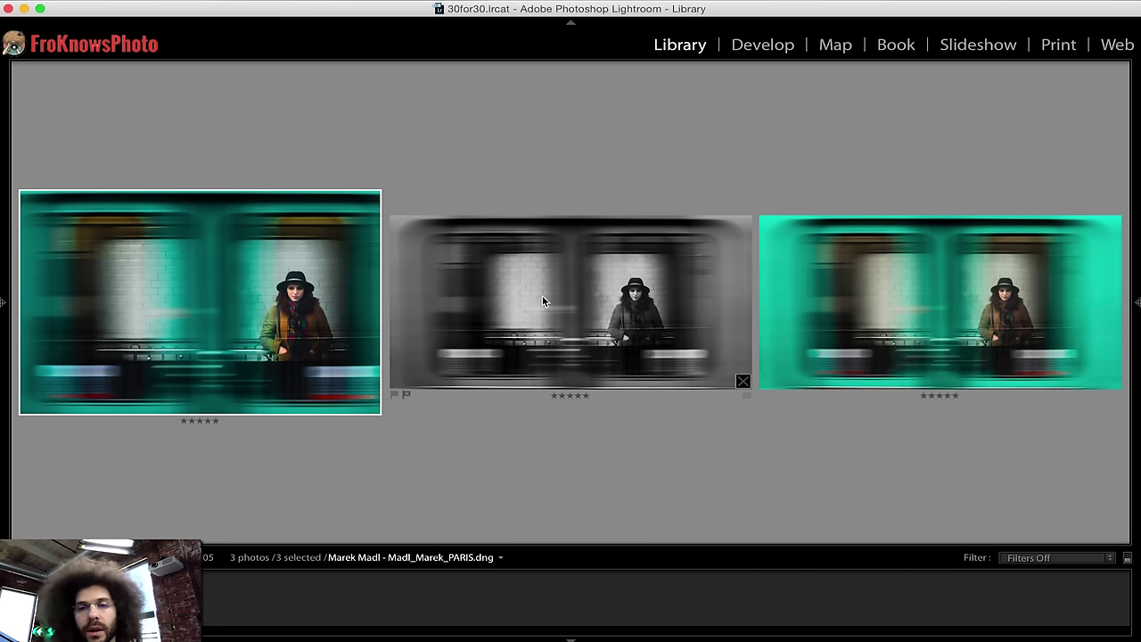
{"action": "left_click", "coordinate": [543, 301]}
{"action": "double_click", "coordinate": [838, 301]}
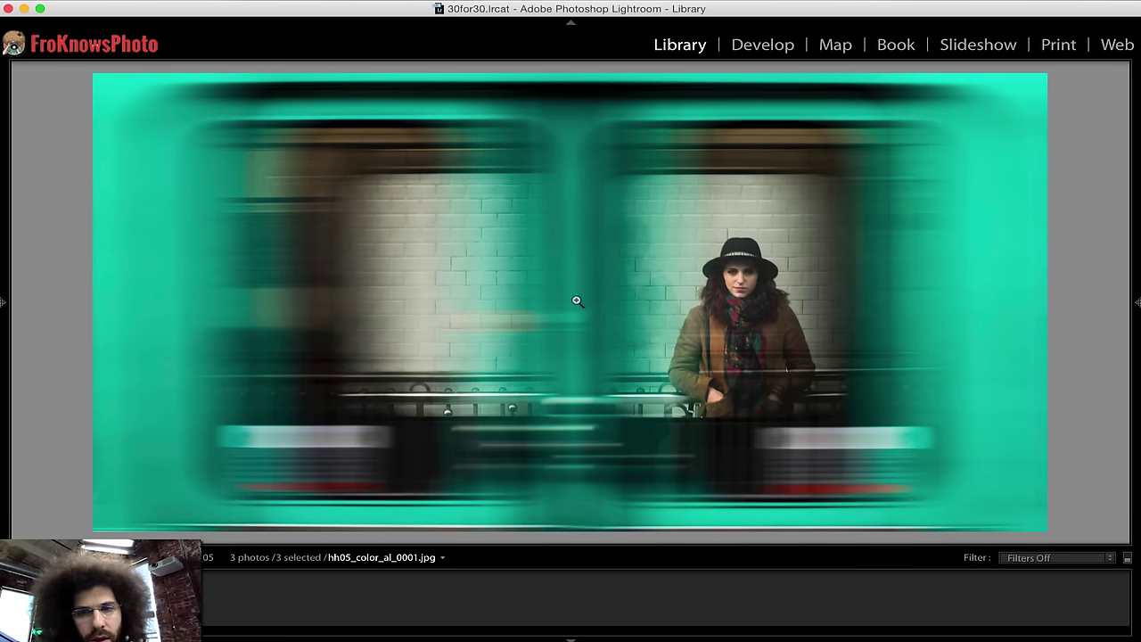
{"action": "key", "text": "n"}
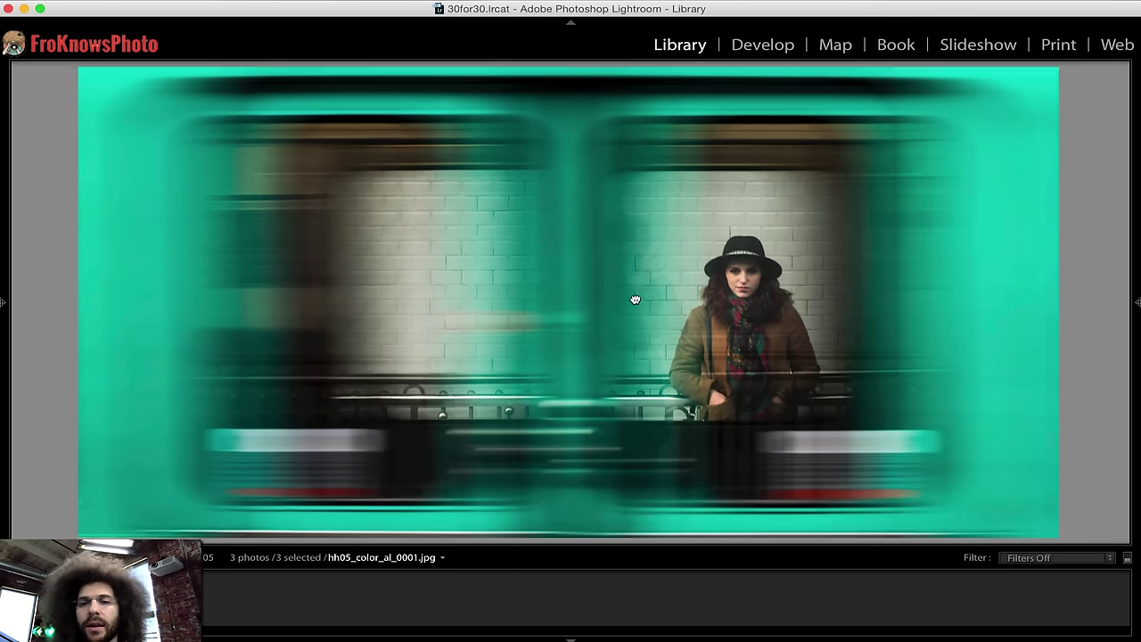
{"action": "double_click", "coordinate": [224, 297]}
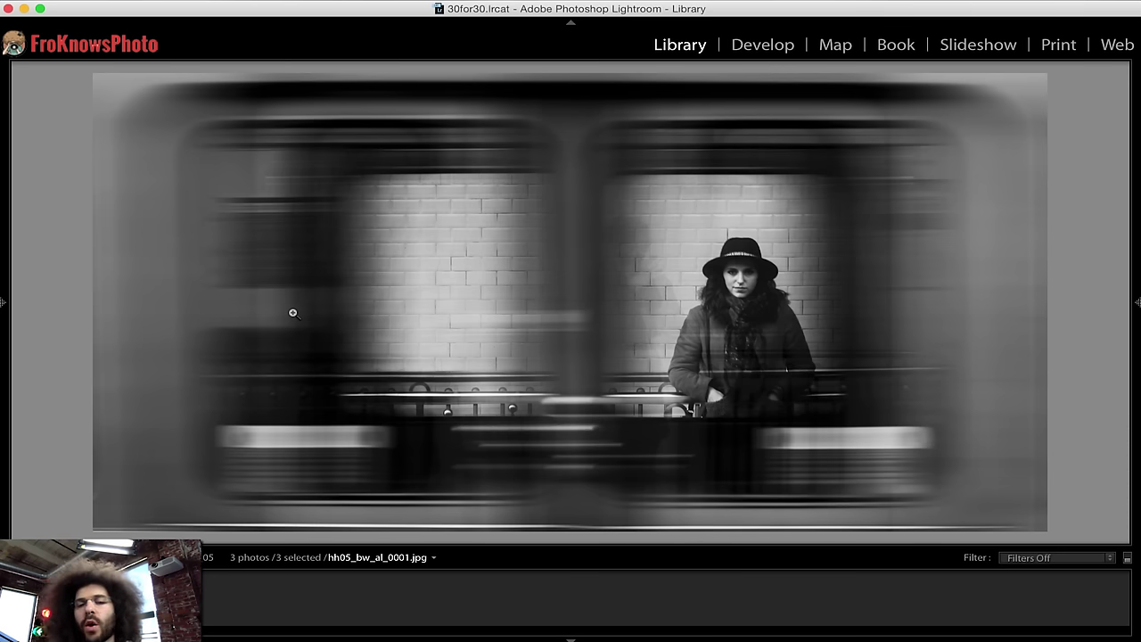
{"action": "left_click", "coordinate": [292, 313]}
{"action": "left_click", "coordinate": [367, 321]}
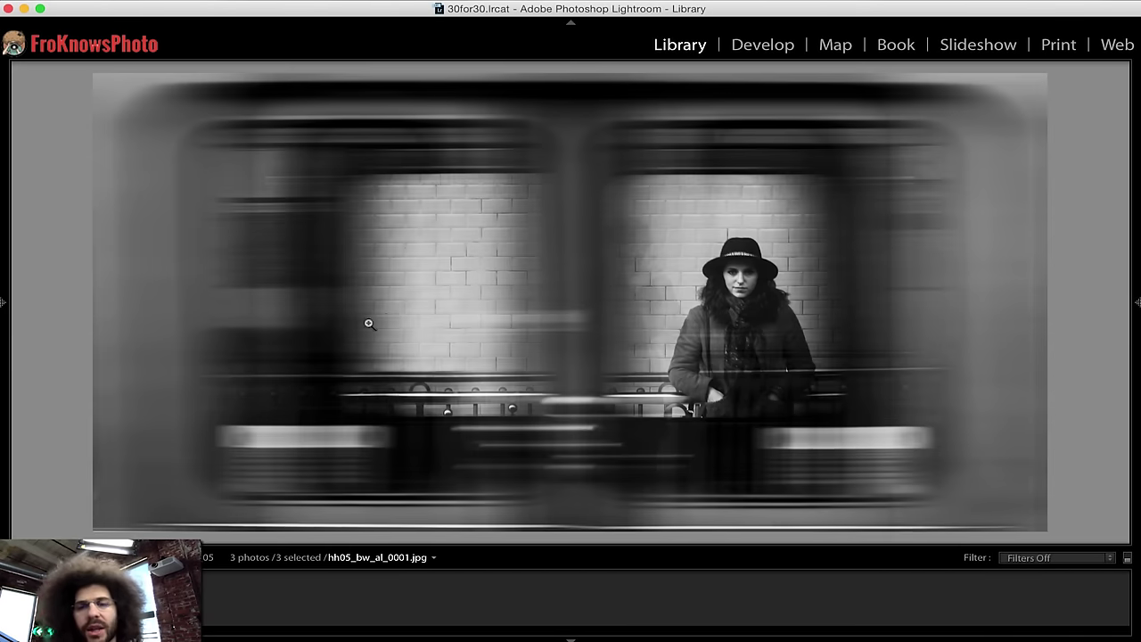
{"action": "key", "text": "n"}
{"action": "left_click", "coordinate": [403, 311]}
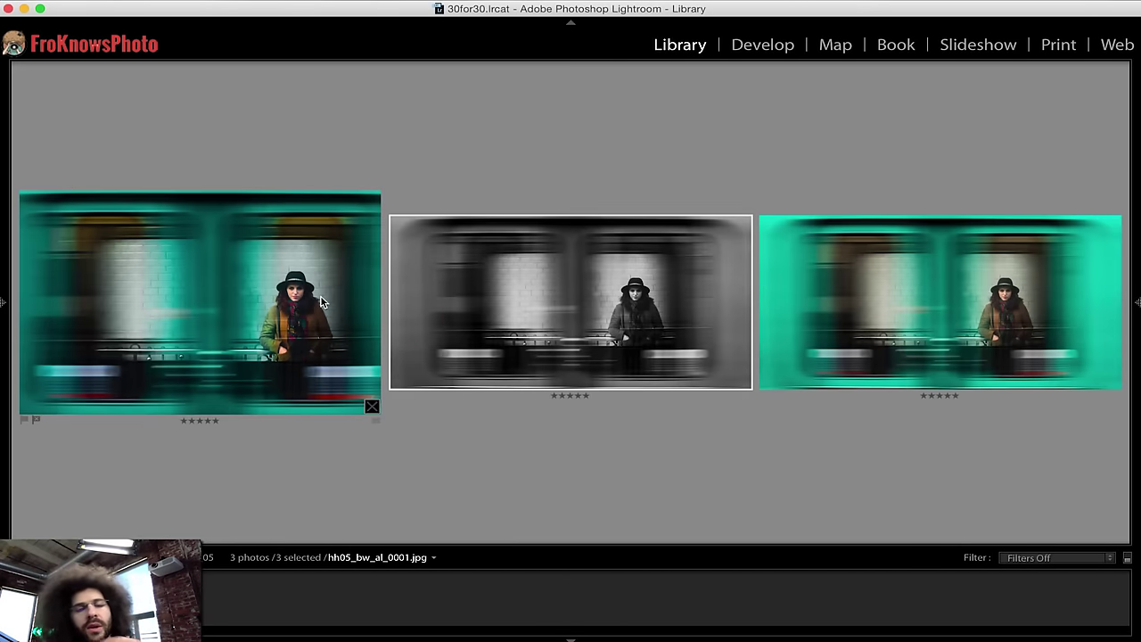